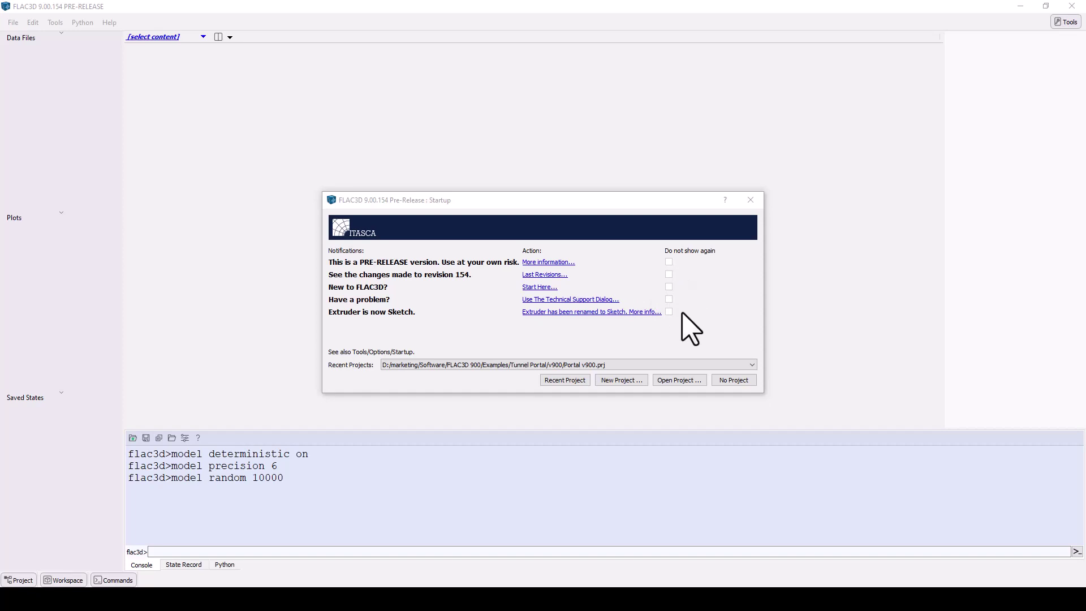
Glance at the Recent Projects list, then dismiss the startup dialog with No Project
{"action": "left_click", "coordinate": [751, 365]}
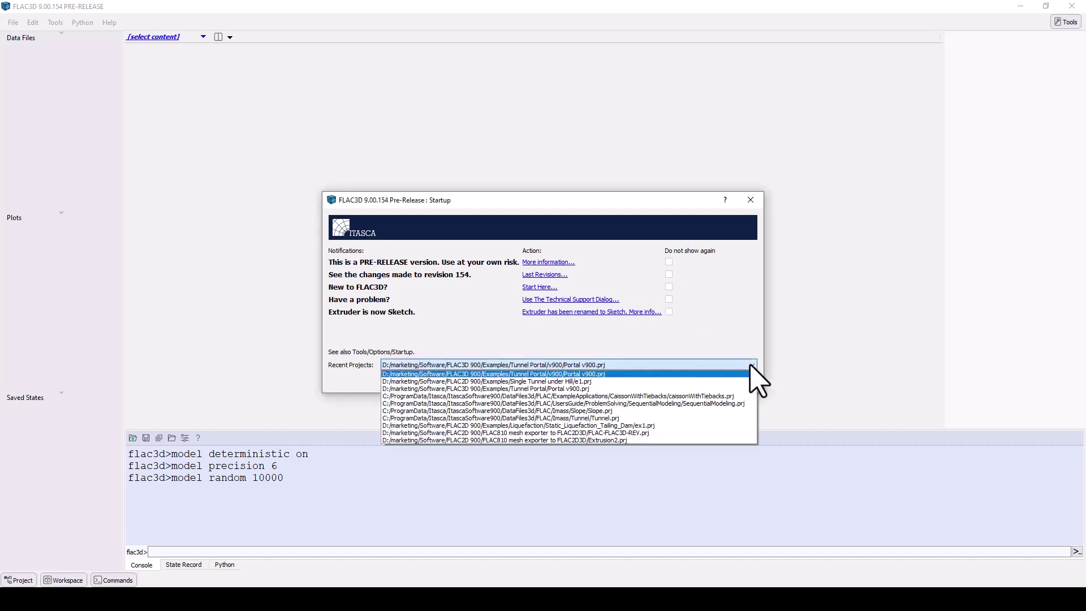
{"action": "left_click", "coordinate": [751, 366]}
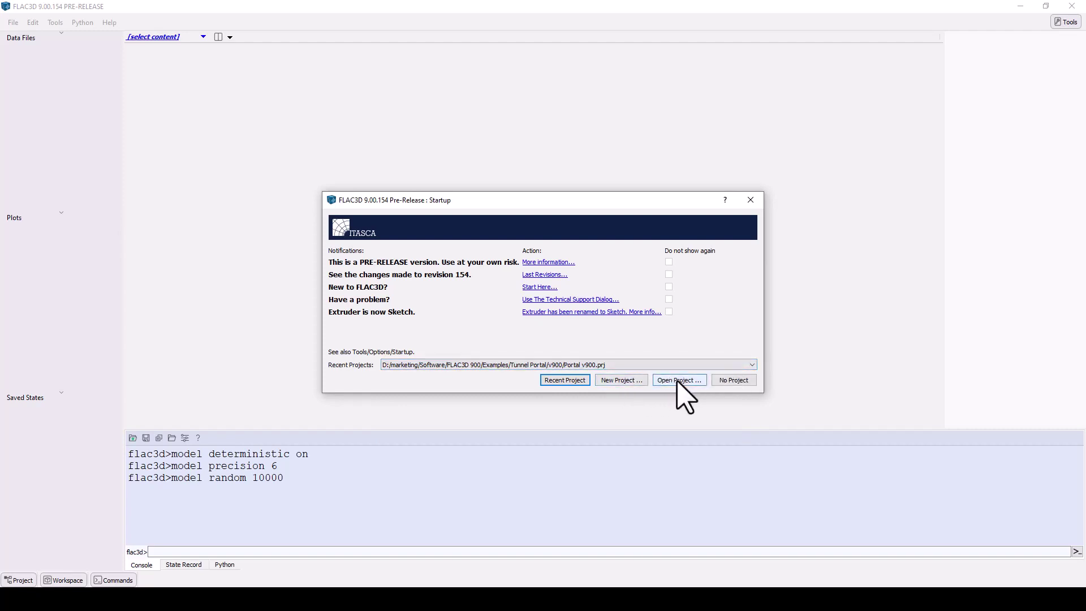
{"action": "left_click", "coordinate": [735, 382]}
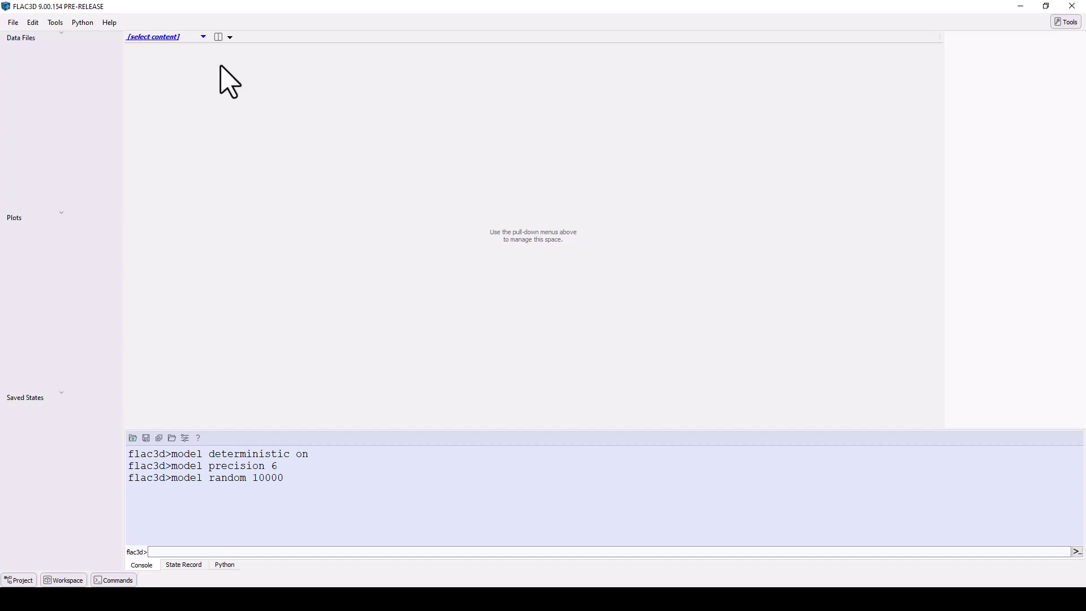
Show the view pane's content choices, including the New submenu's Data File and Plot options
{"action": "left_click", "coordinate": [202, 38]}
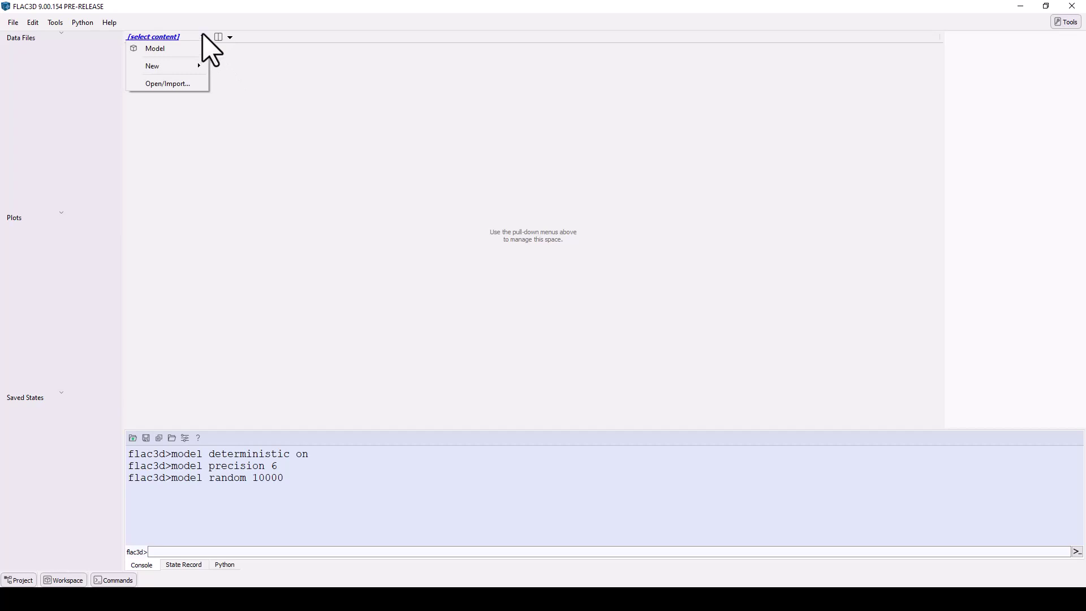
{"action": "mouse_move", "coordinate": [198, 66]}
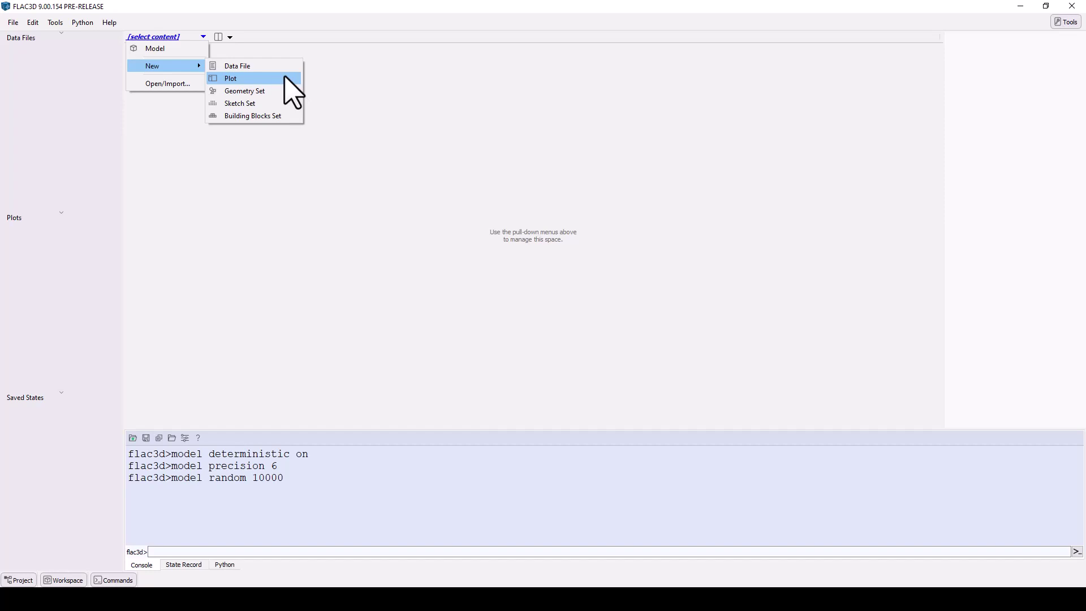
{"action": "left_click", "coordinate": [230, 36]}
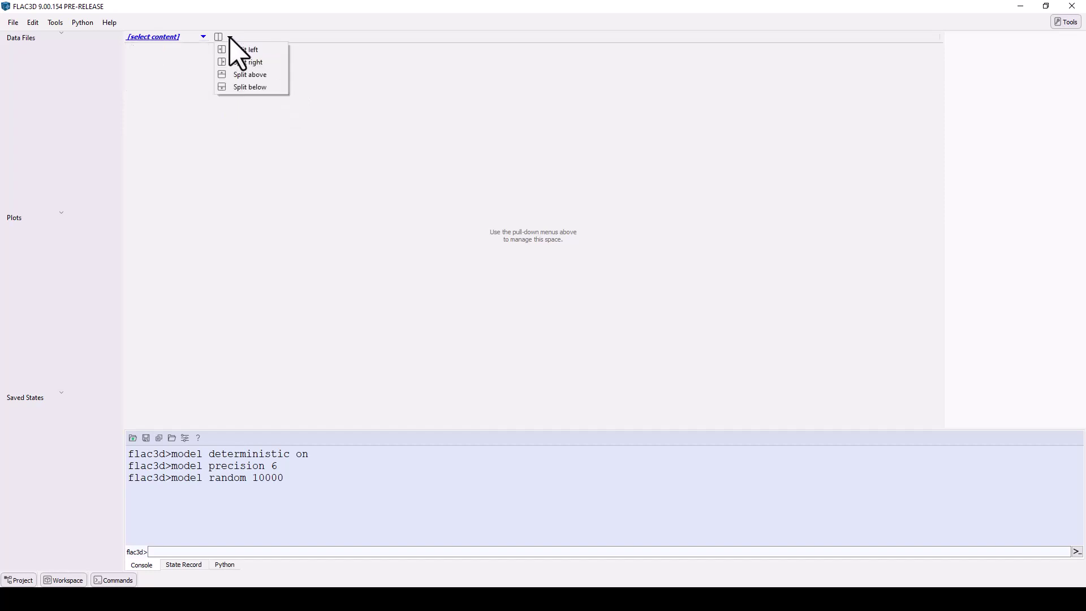
{"action": "left_click", "coordinate": [236, 62]}
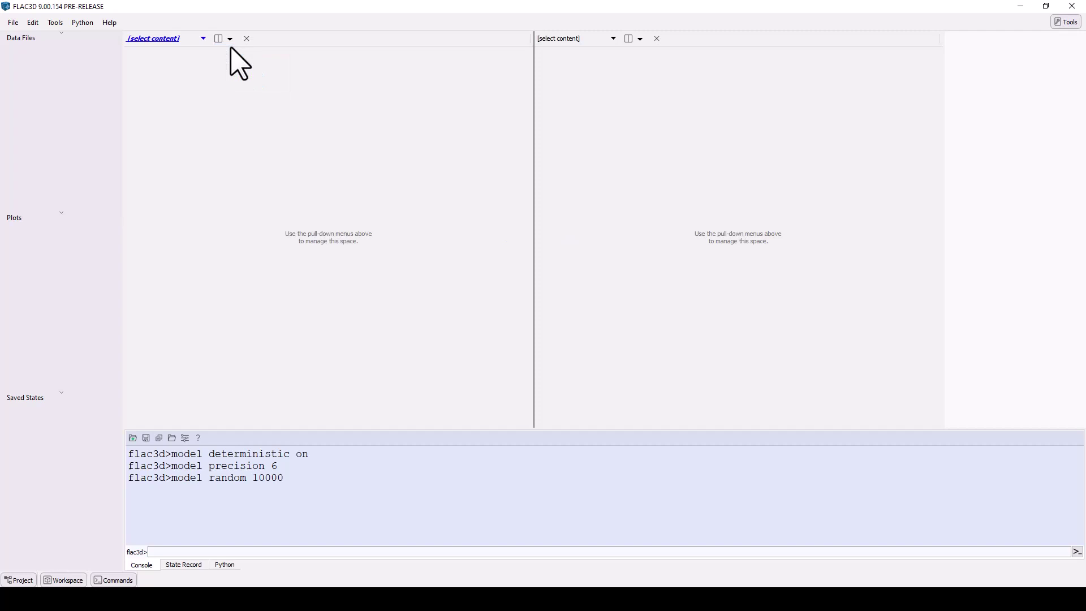
{"action": "left_click", "coordinate": [230, 39]}
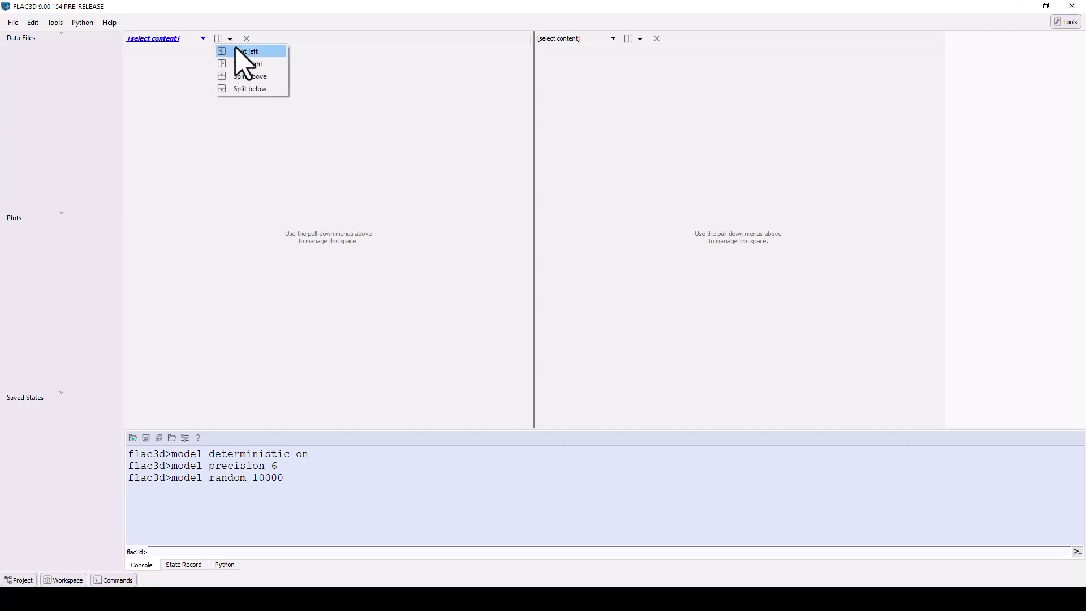
{"action": "left_click", "coordinate": [242, 89]}
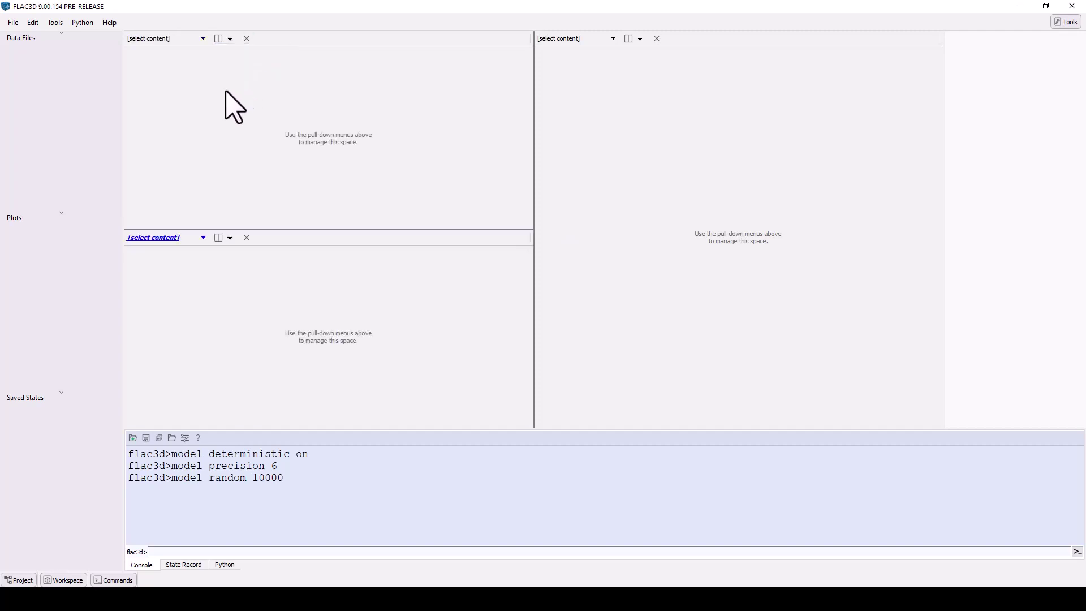
{"action": "left_click", "coordinate": [639, 39]}
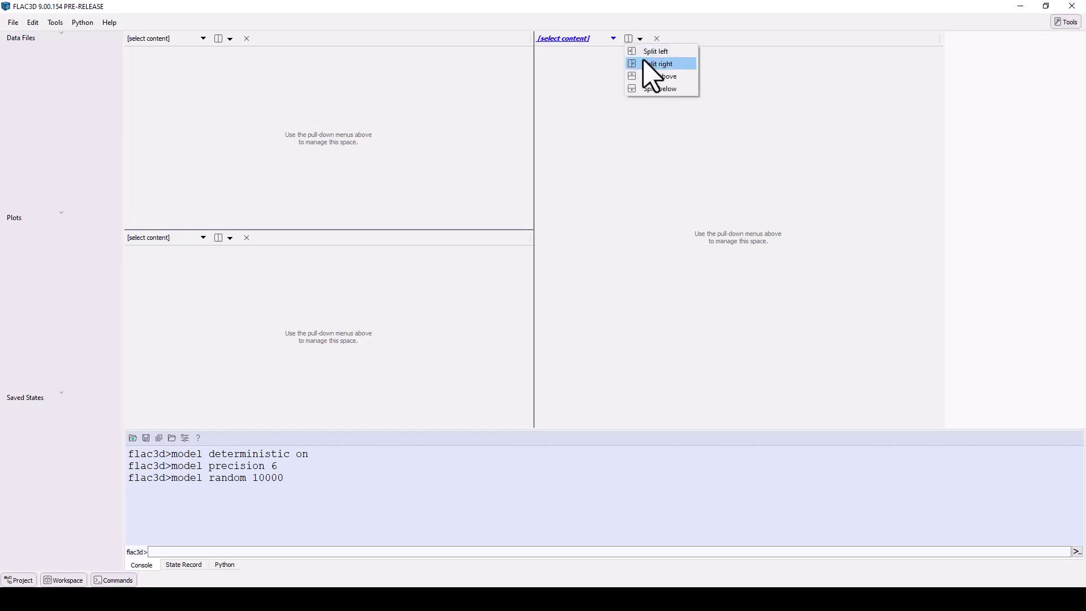
{"action": "left_click", "coordinate": [645, 63]}
{"action": "left_click", "coordinate": [640, 38]}
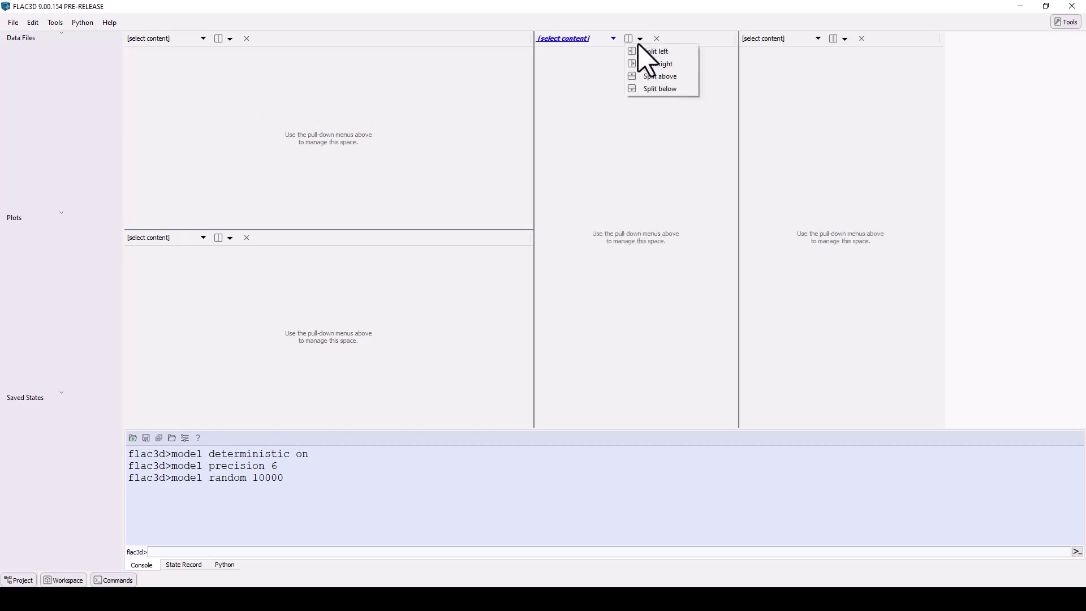
{"action": "left_click", "coordinate": [645, 88]}
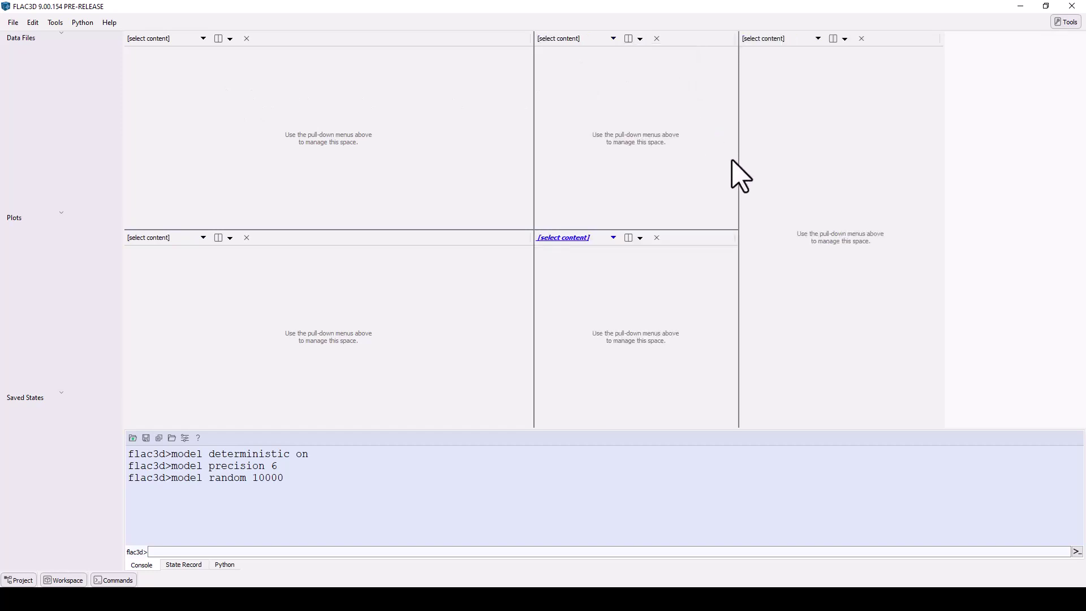
{"action": "left_click", "coordinate": [657, 238]}
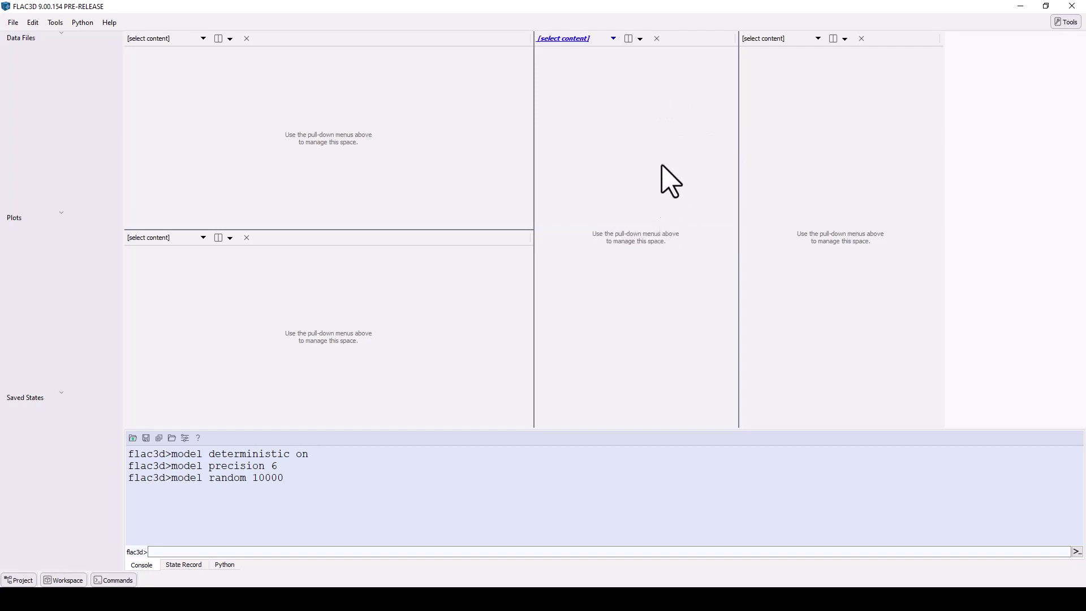
{"action": "left_click", "coordinate": [656, 39]}
{"action": "left_click", "coordinate": [657, 39]}
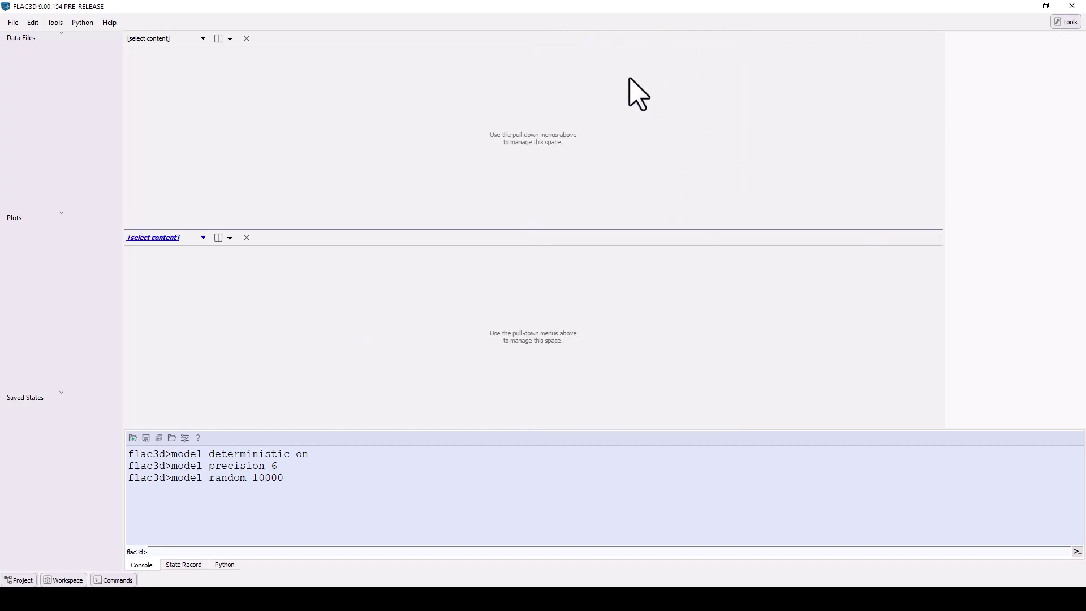
{"action": "left_click", "coordinate": [247, 238]}
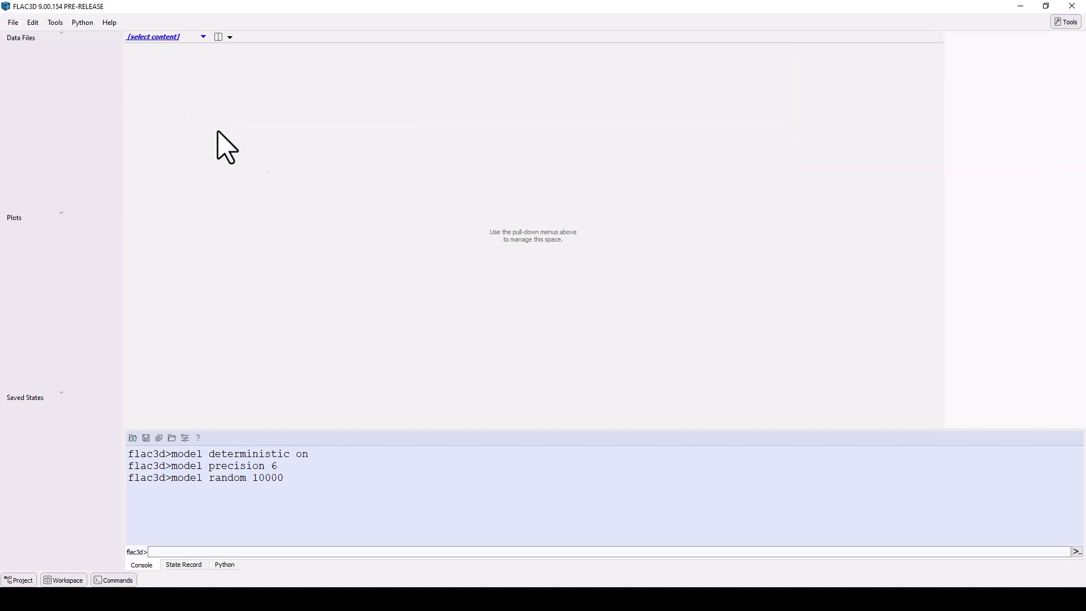
Open Help and Documentation and show its FLAC home page in the web browser
{"action": "left_click", "coordinate": [110, 22]}
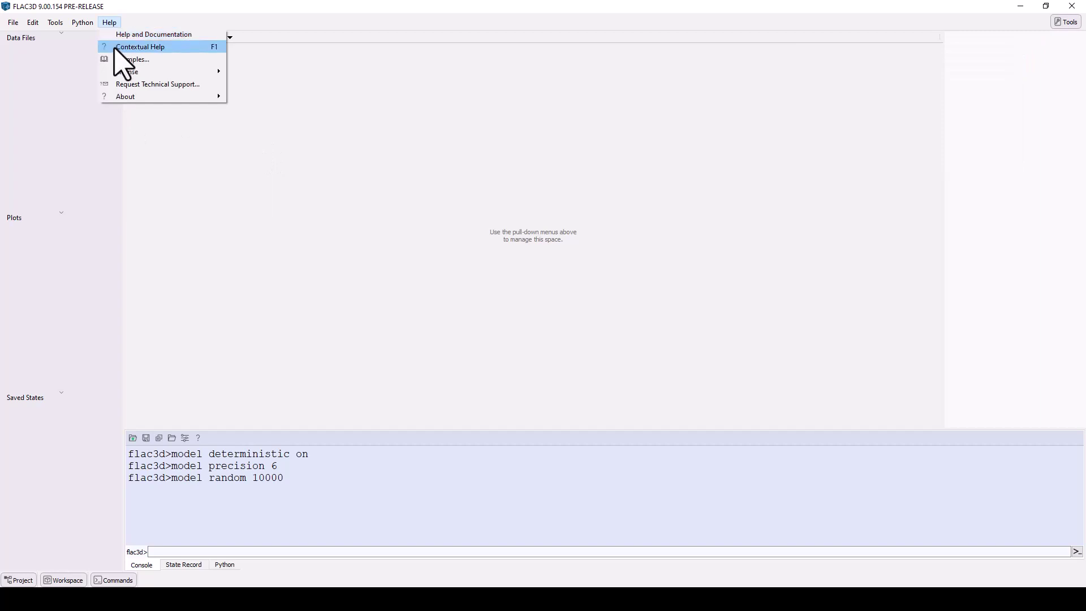
{"action": "left_click", "coordinate": [121, 35]}
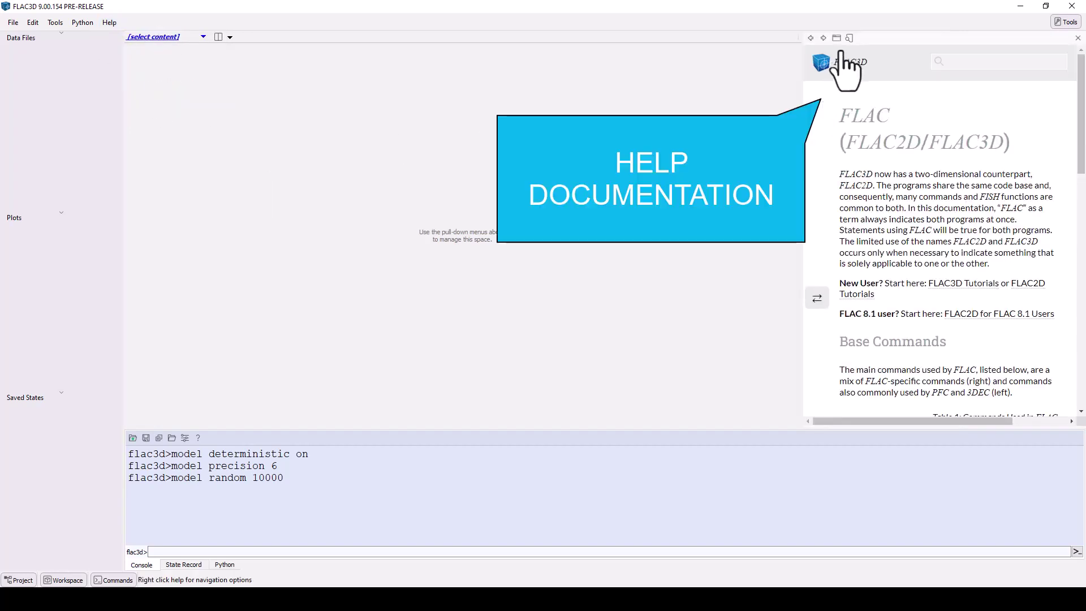
{"action": "left_click", "coordinate": [836, 38]}
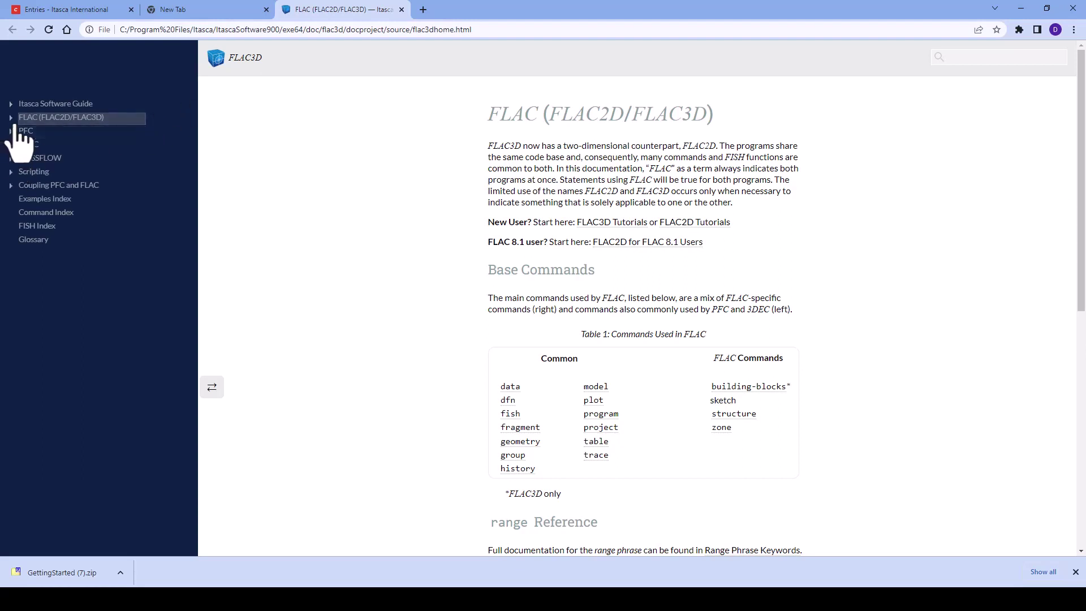
Expand the help contents through FLAC (FLAC2D/FLAC3D) > FLAC3D Examples > Tutorials
{"action": "left_click", "coordinate": [13, 117]}
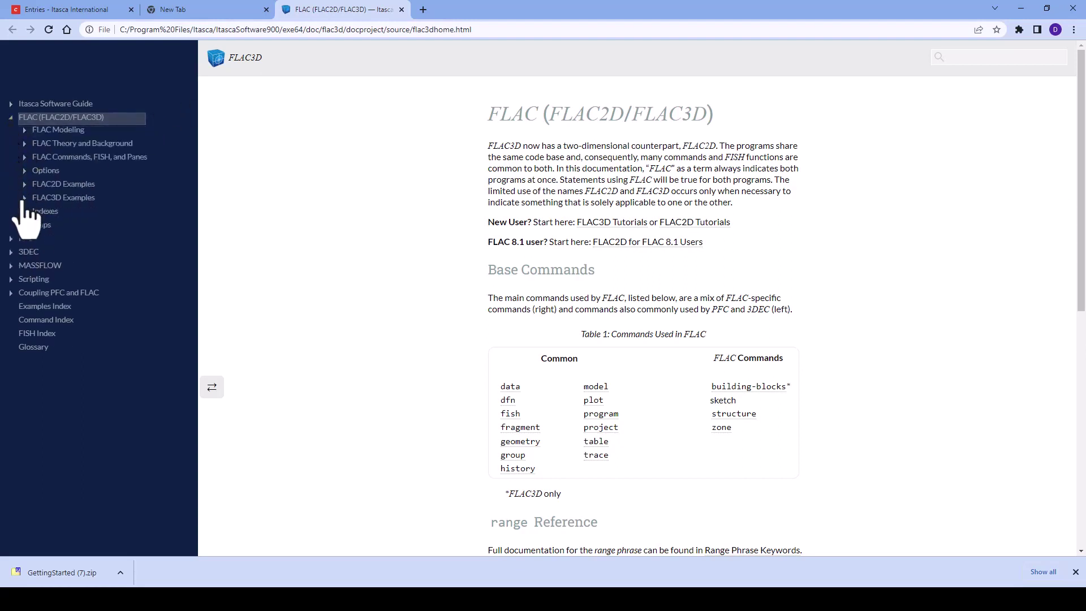
{"action": "left_click", "coordinate": [24, 198]}
{"action": "left_click", "coordinate": [38, 210]}
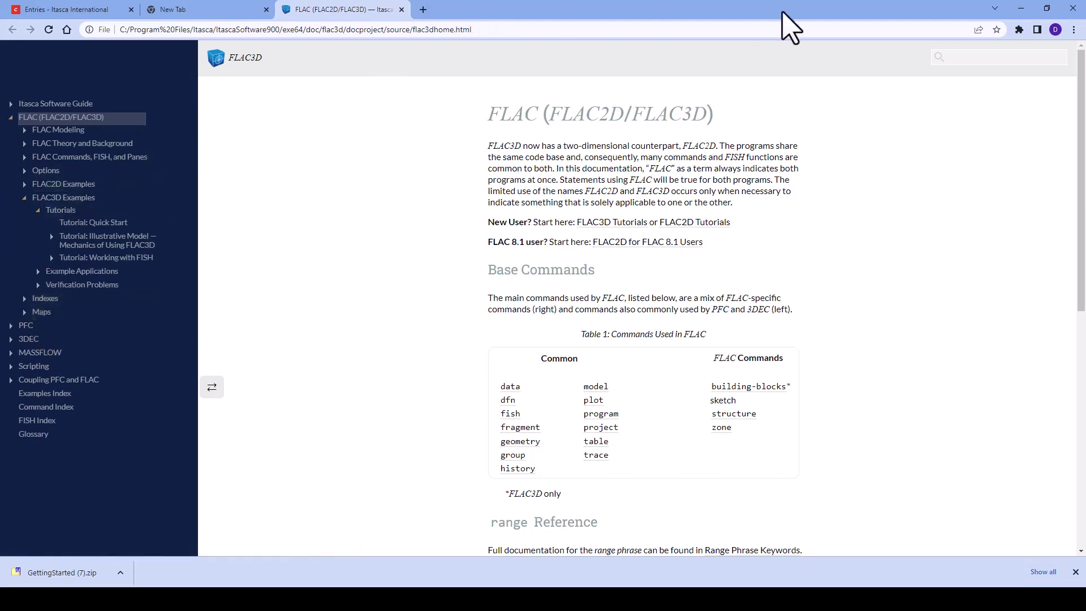
Close the browser and help pane, then hide the Project, Workspace and command console panes
{"action": "left_click", "coordinate": [1073, 9]}
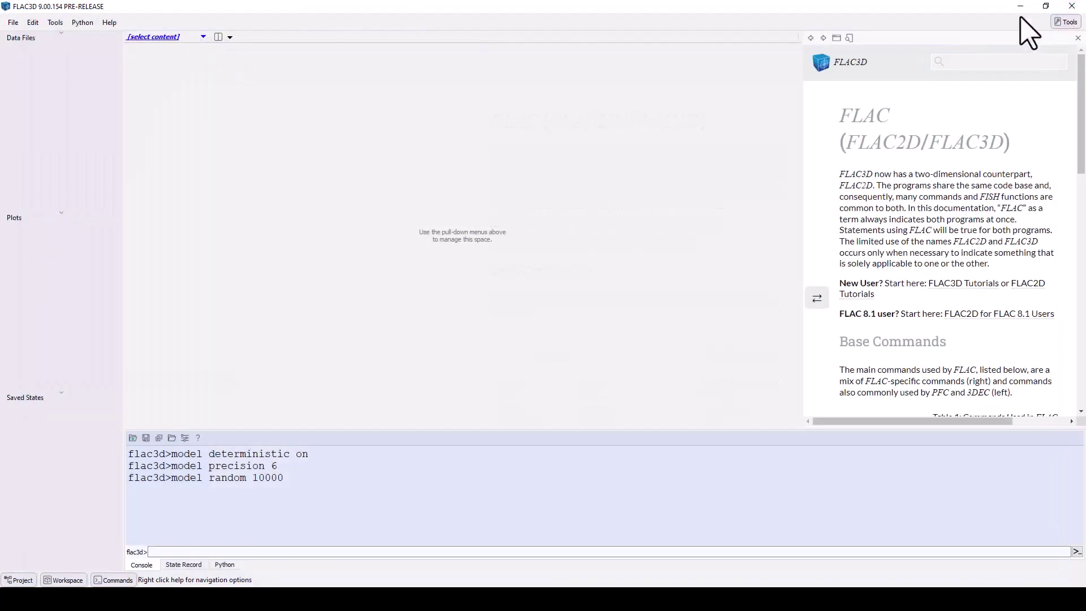
{"action": "left_click", "coordinate": [1077, 37]}
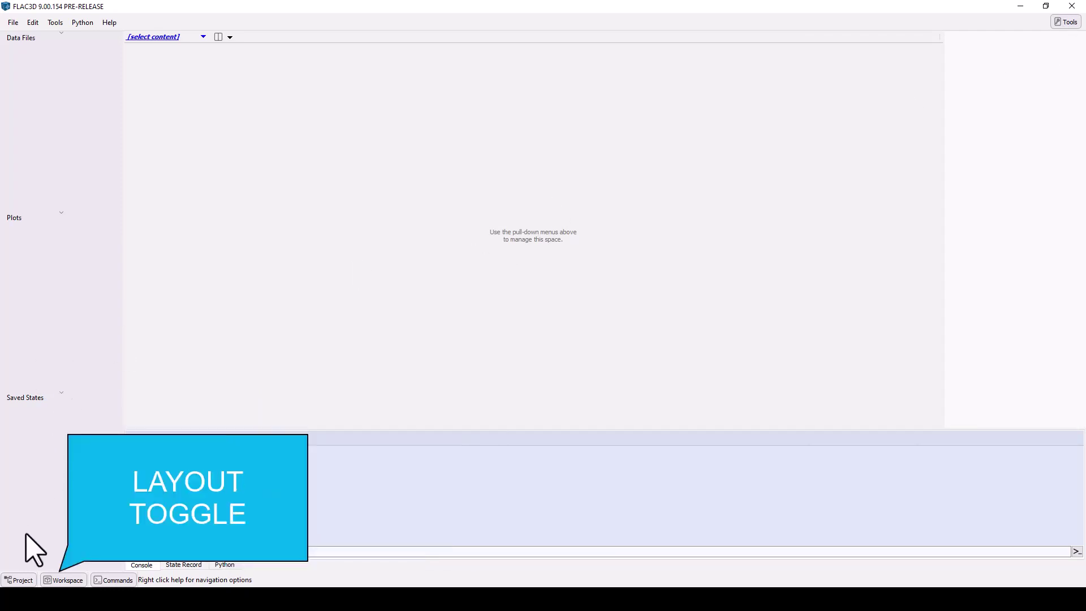
{"action": "left_click", "coordinate": [20, 580]}
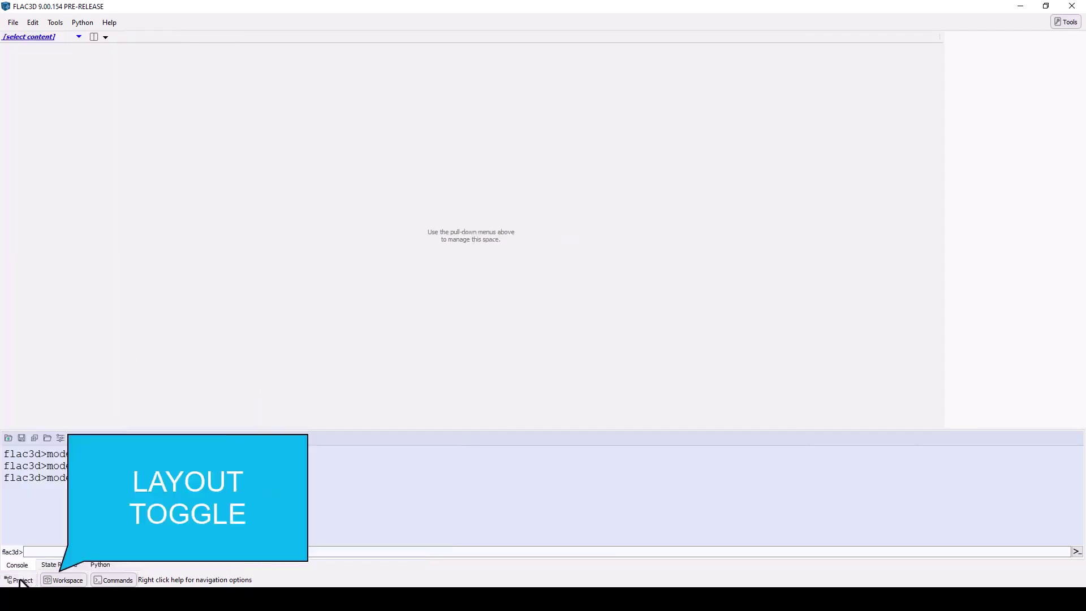
{"action": "left_click", "coordinate": [70, 581]}
{"action": "left_click", "coordinate": [114, 579]}
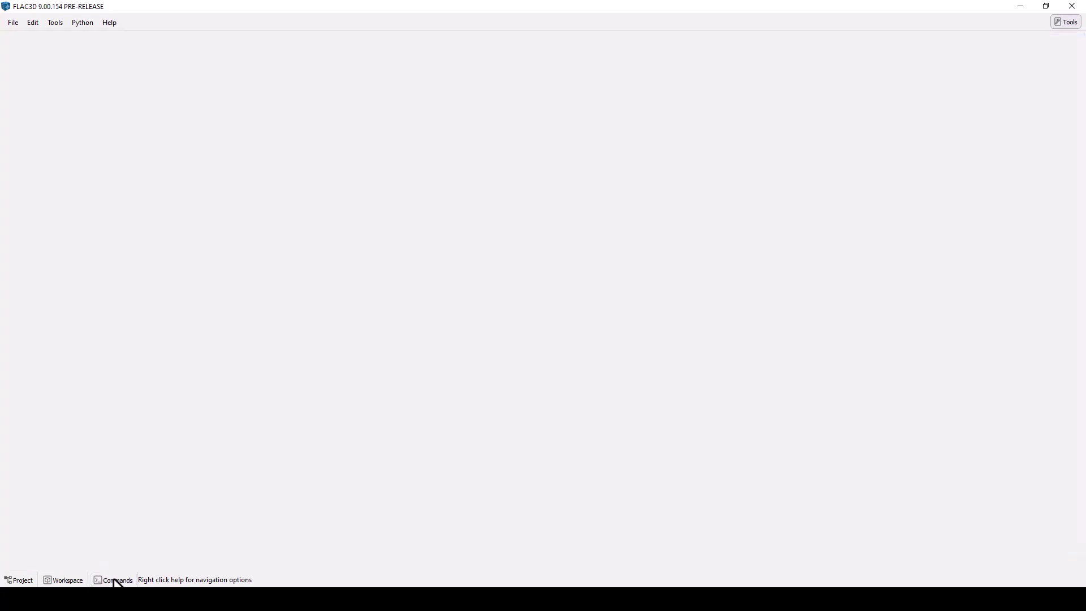
Restore the command console, Workspace and Project panes
{"action": "left_click", "coordinate": [115, 580]}
{"action": "left_click", "coordinate": [65, 580]}
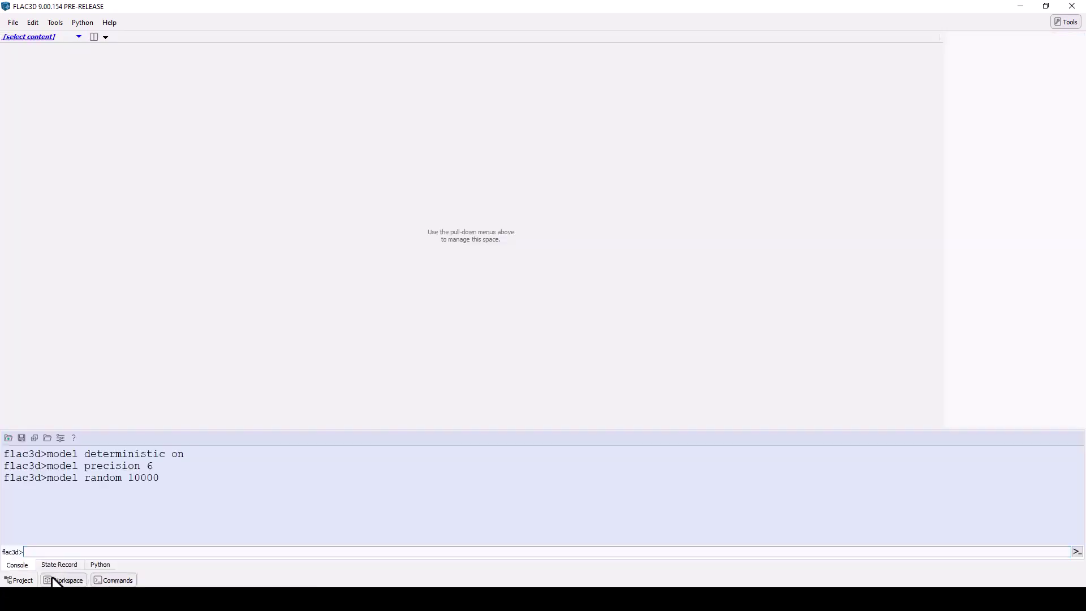
{"action": "left_click", "coordinate": [23, 581]}
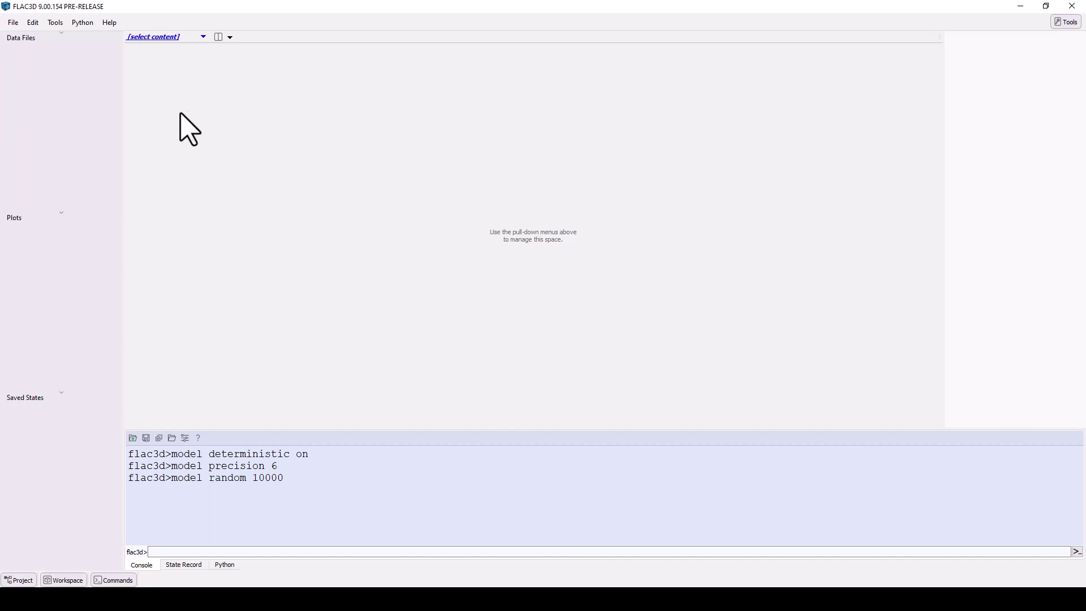
From the Examples browser, open ExampleApplications > EmbankmentLoad > EmbankmentLoad.prj
{"action": "left_click", "coordinate": [109, 24]}
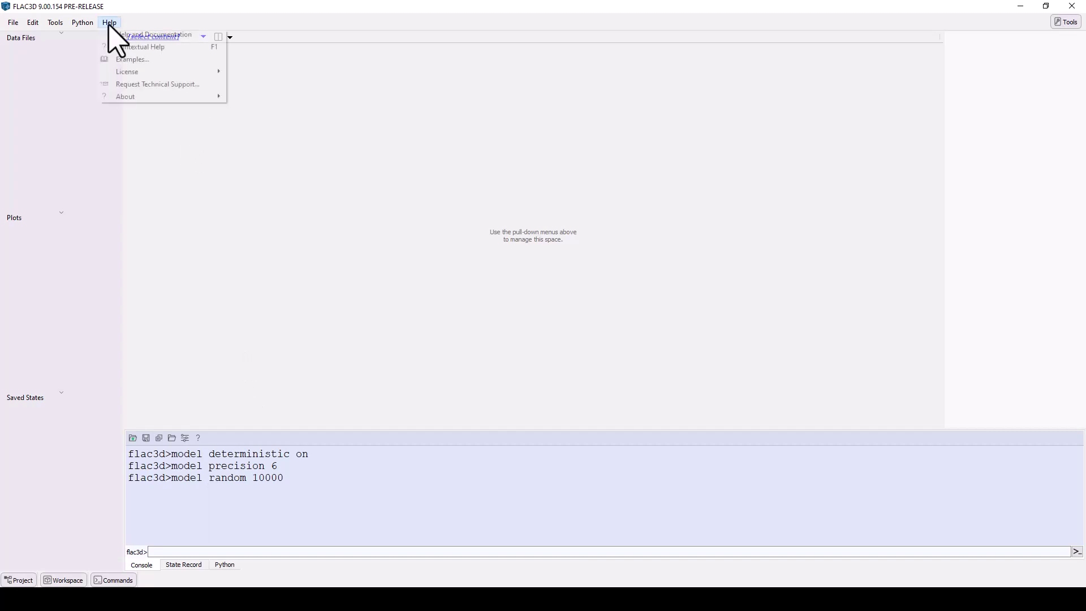
{"action": "left_click", "coordinate": [154, 59]}
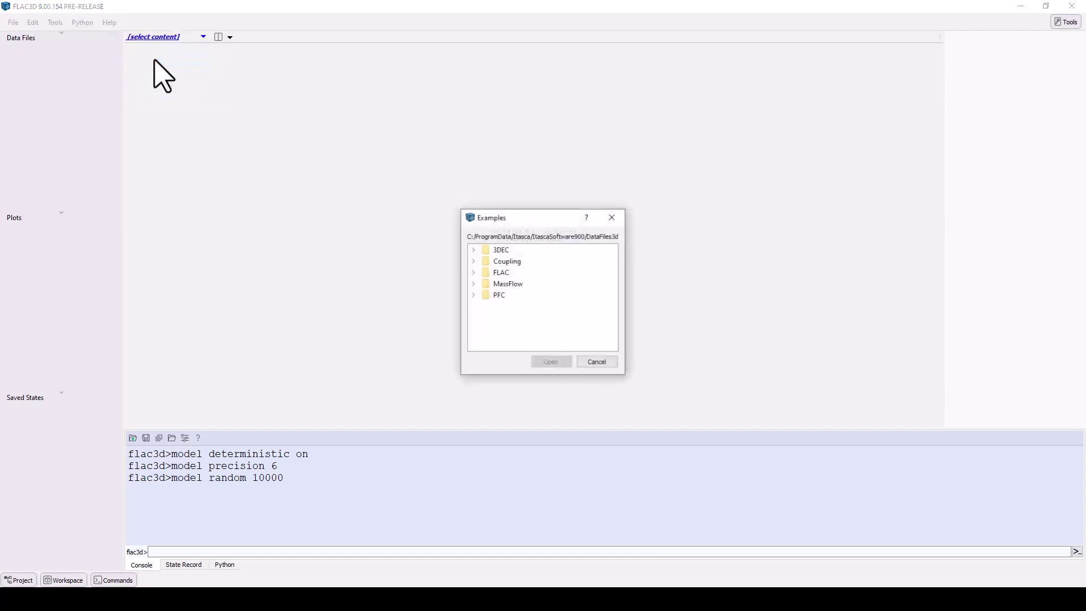
{"action": "left_click", "coordinate": [473, 272]}
{"action": "scroll", "coordinate": [483, 316], "scroll_direction": "down", "scroll_amount": 1}
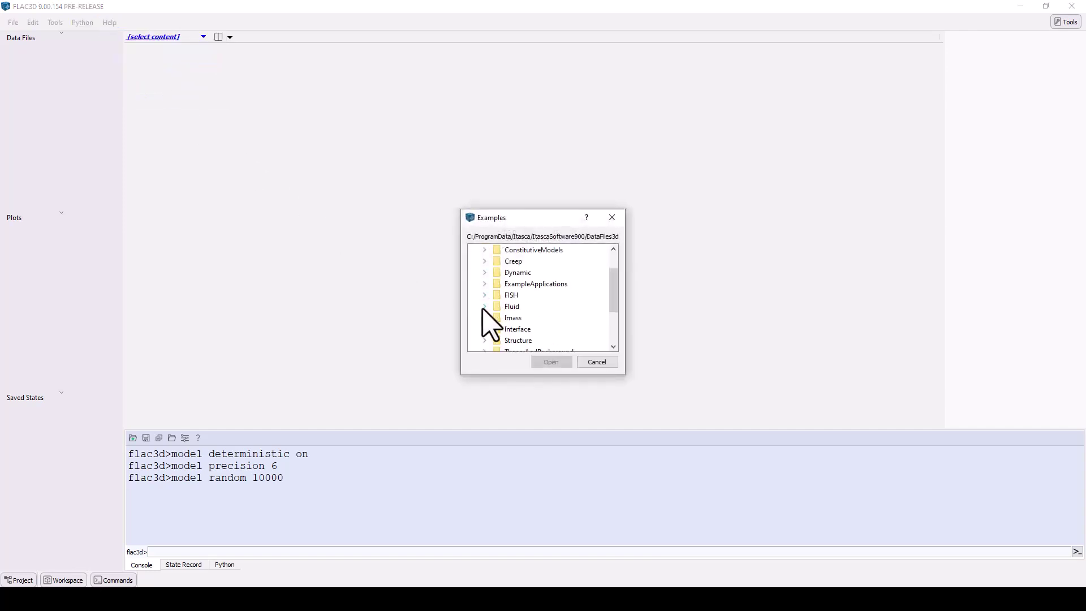
{"action": "left_click", "coordinate": [485, 284]}
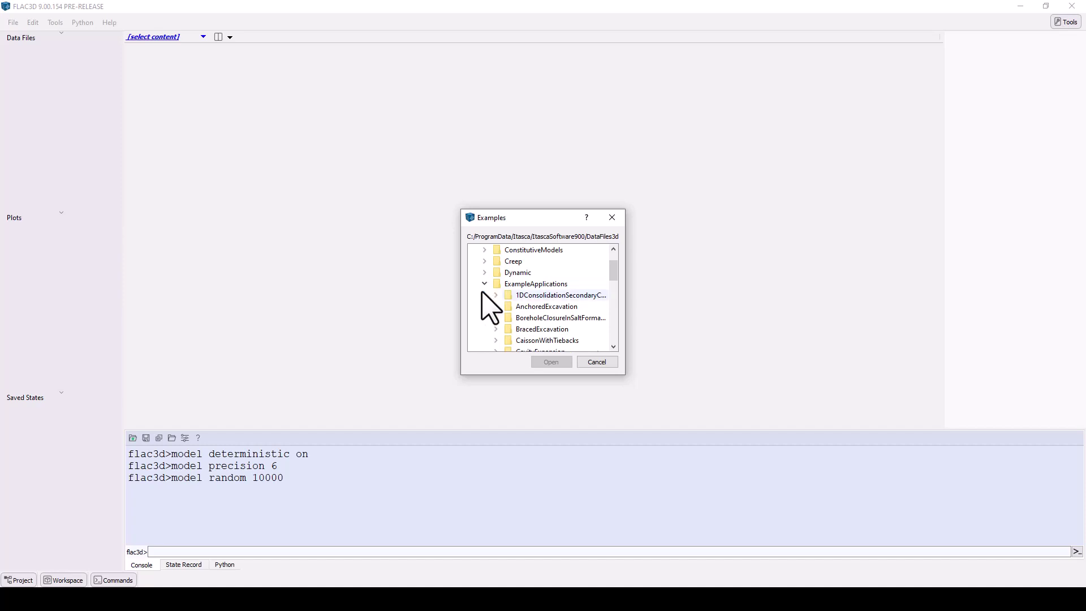
{"action": "scroll", "coordinate": [483, 294], "scroll_direction": "down", "scroll_amount": 1}
{"action": "scroll", "coordinate": [482, 294], "scroll_direction": "down", "scroll_amount": 1}
{"action": "left_click", "coordinate": [495, 306]}
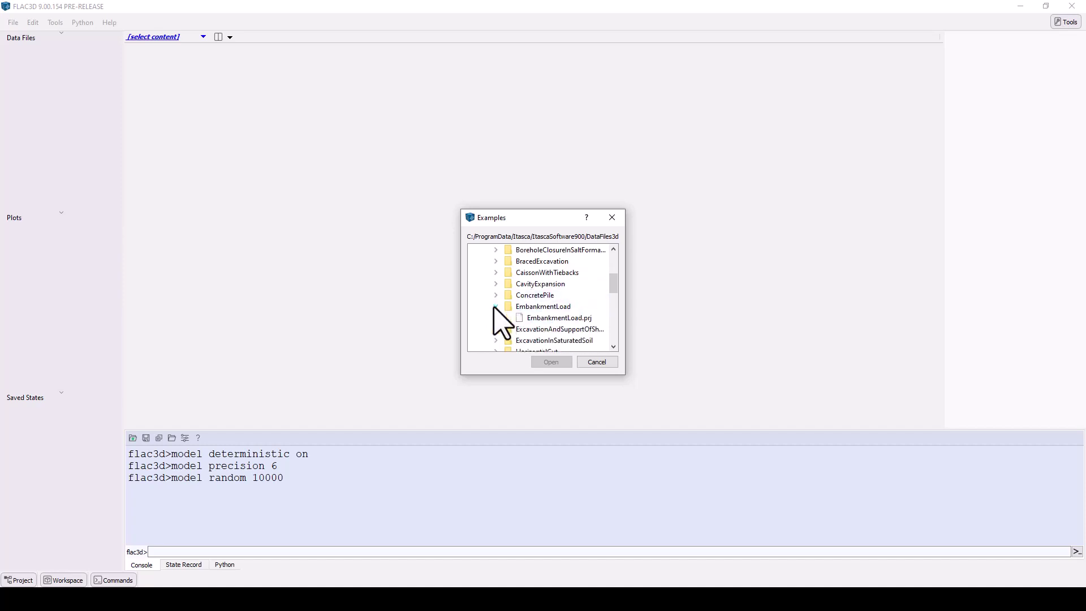
{"action": "double_click", "coordinate": [555, 317]}
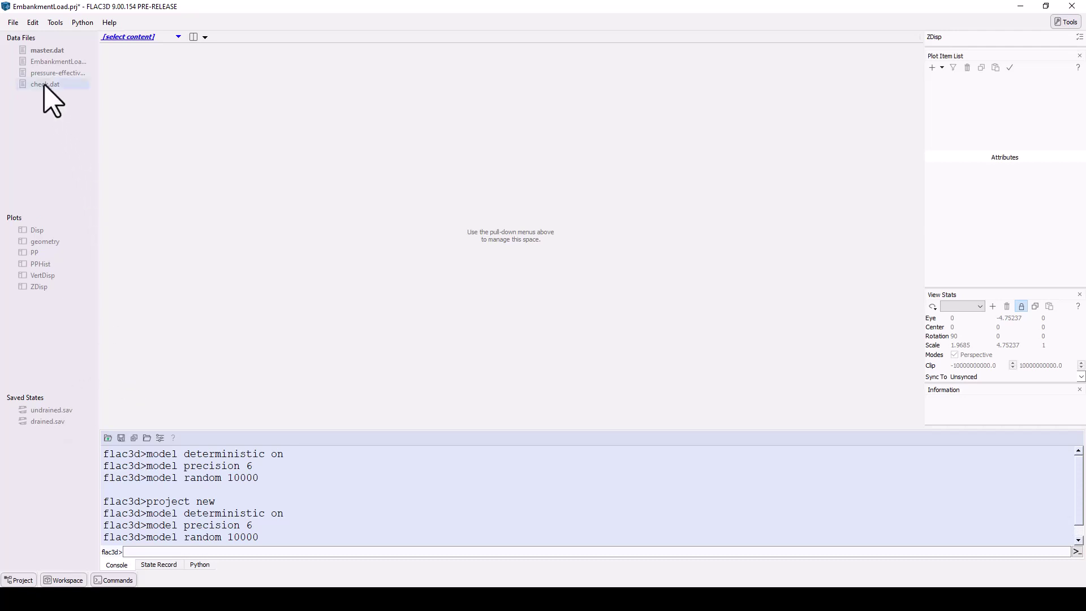
Inspect context menus for a data file, a plot and a saved state, then list view content
{"action": "right_click", "coordinate": [45, 61]}
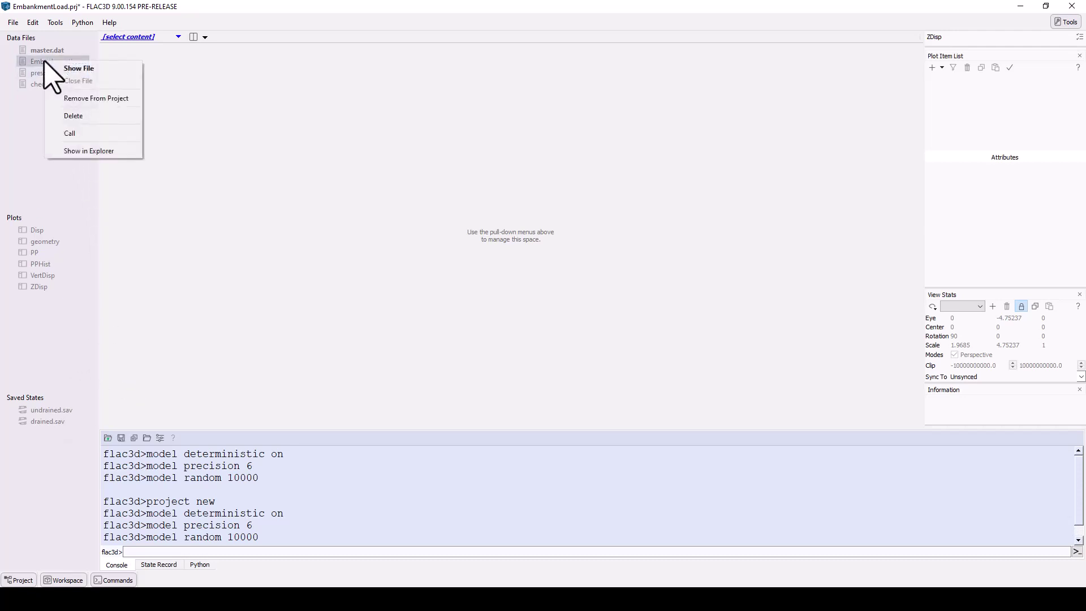
{"action": "right_click", "coordinate": [32, 242]}
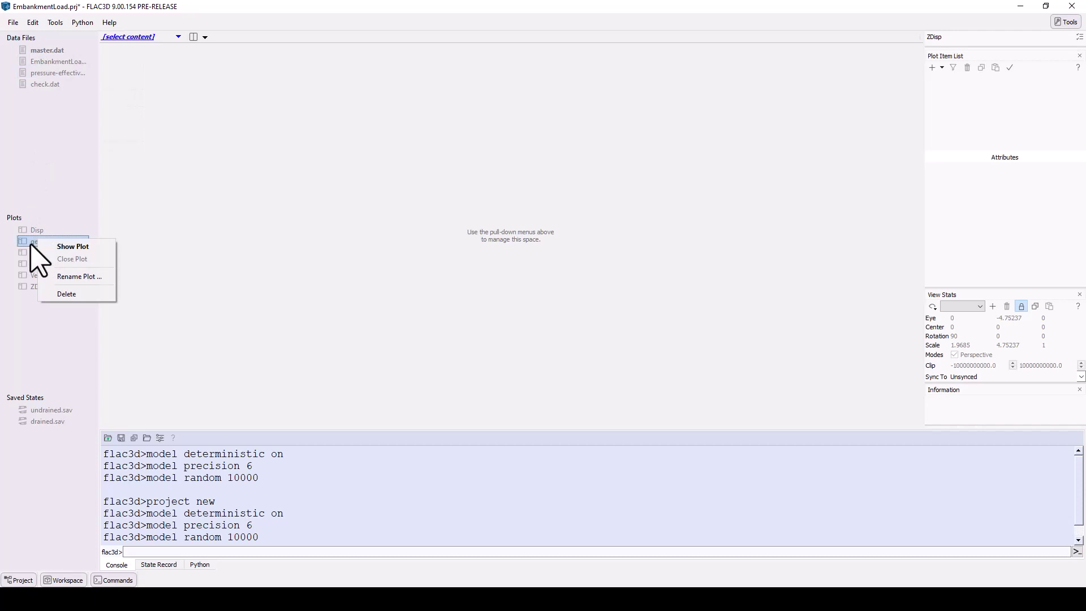
{"action": "right_click", "coordinate": [53, 411]}
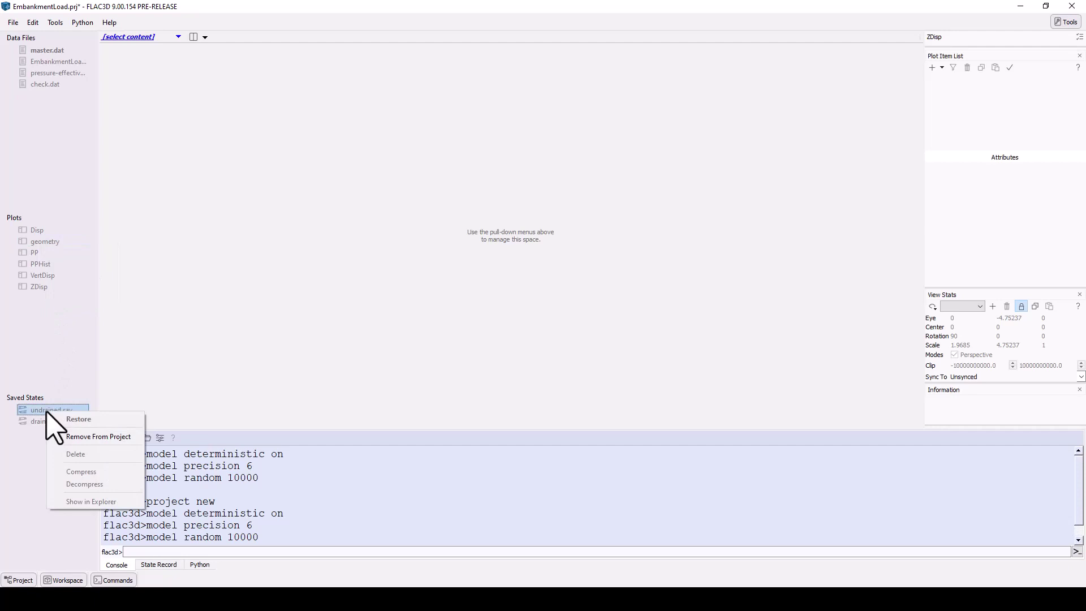
{"action": "left_click", "coordinate": [154, 322]}
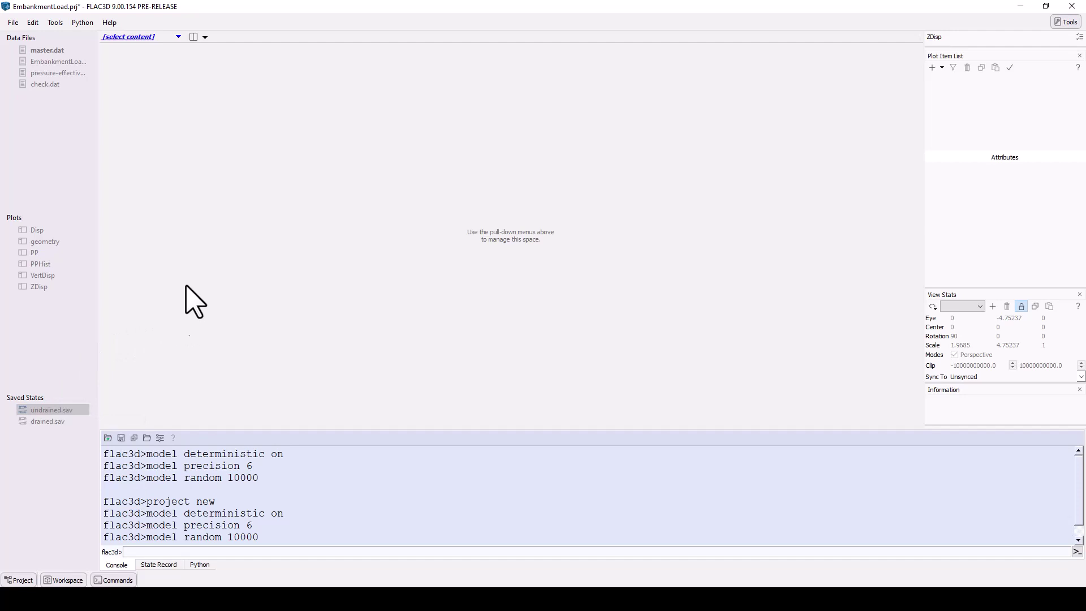
{"action": "left_click", "coordinate": [177, 36]}
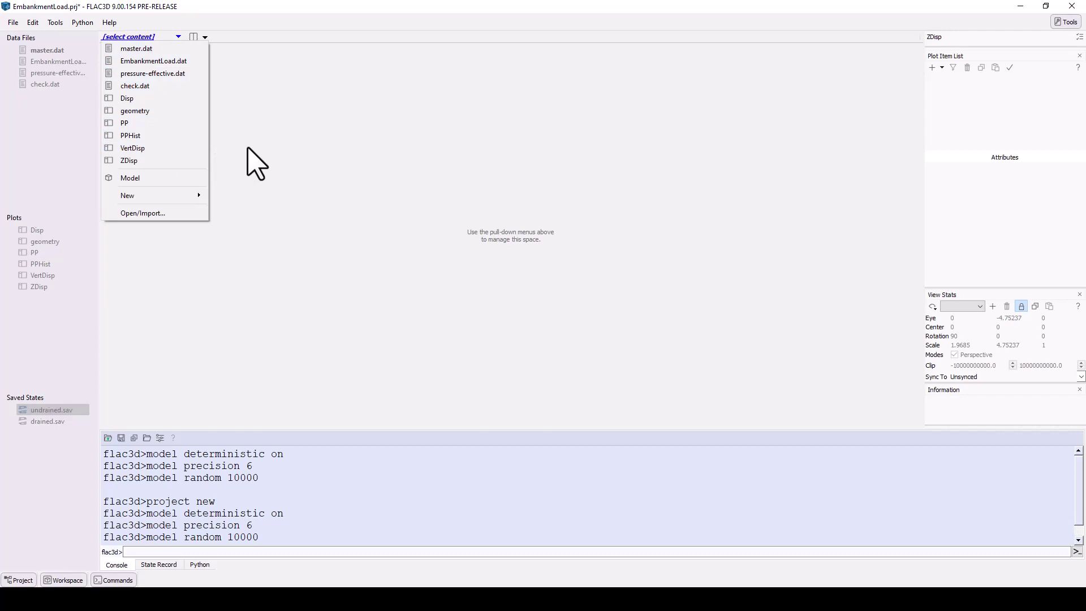
Open master.dat in the editor and execute it to solve the embankment model
{"action": "left_click", "coordinate": [168, 50]}
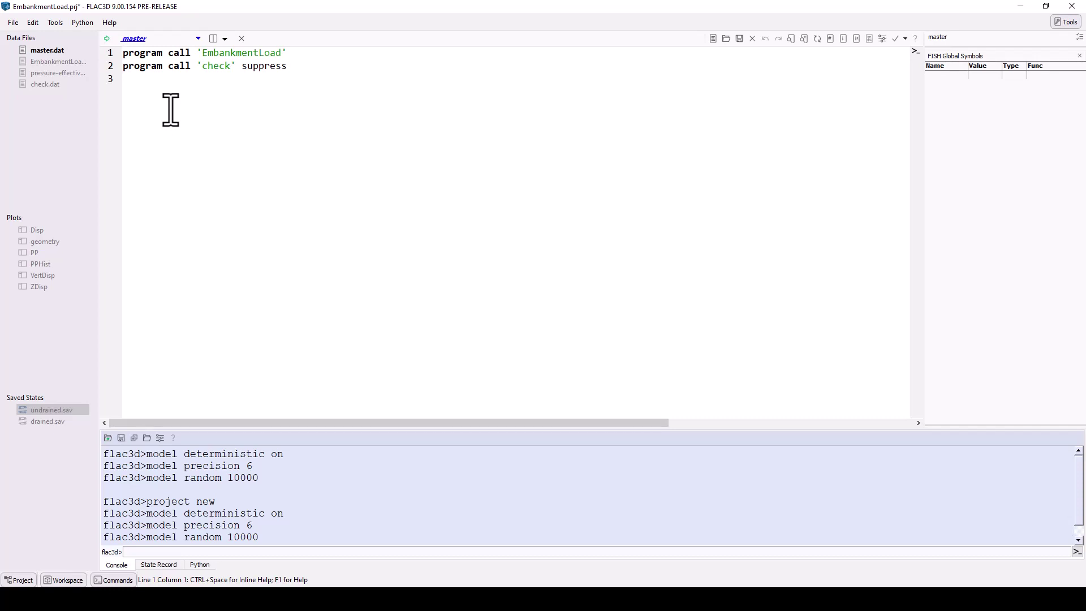
{"action": "left_click", "coordinate": [106, 39]}
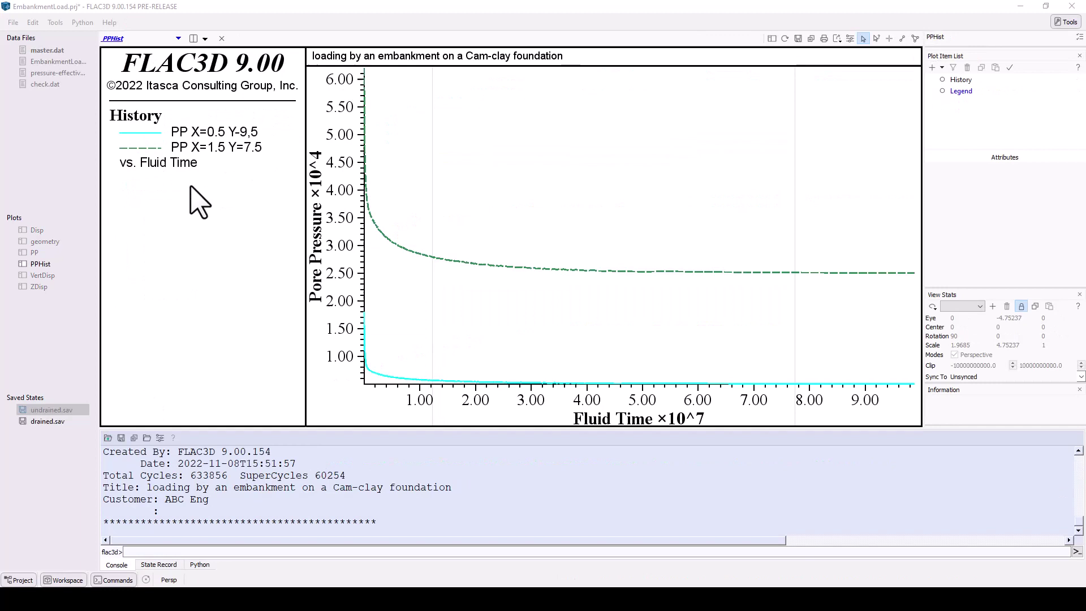
Switch the view from PPHist to EmbankmentLoad.dat and scroll through the script
{"action": "left_click", "coordinate": [178, 38]}
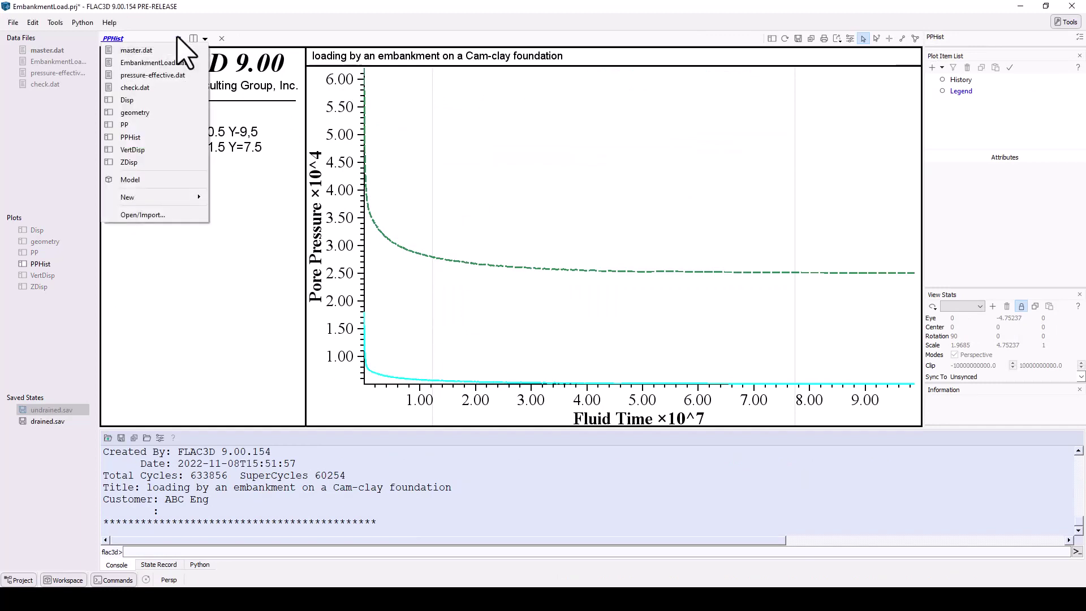
{"action": "left_click", "coordinate": [169, 63]}
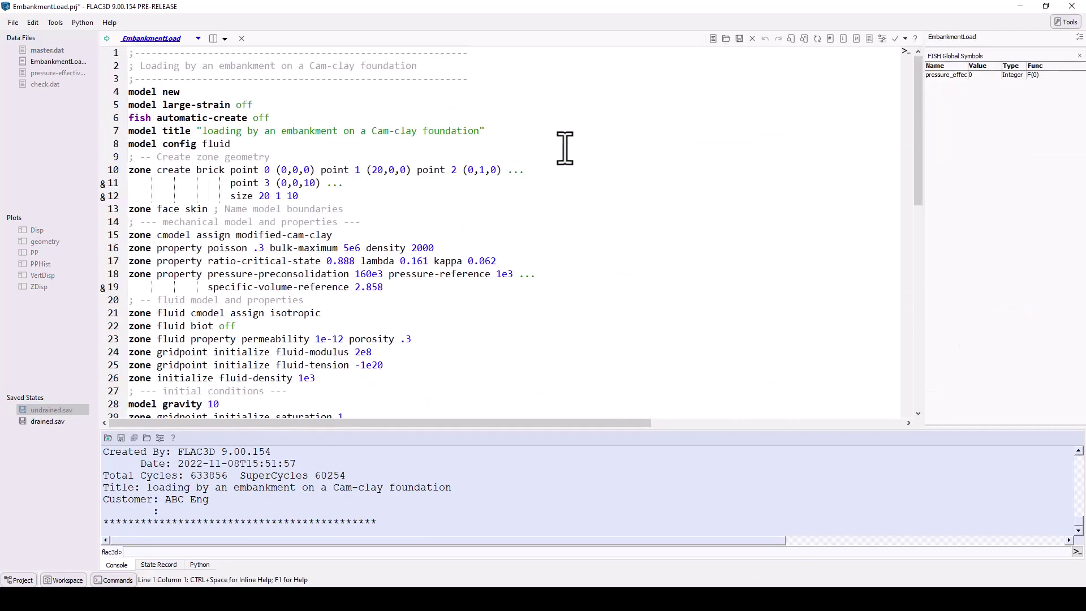
{"action": "scroll", "coordinate": [755, 178], "scroll_direction": "down", "scroll_amount": 8}
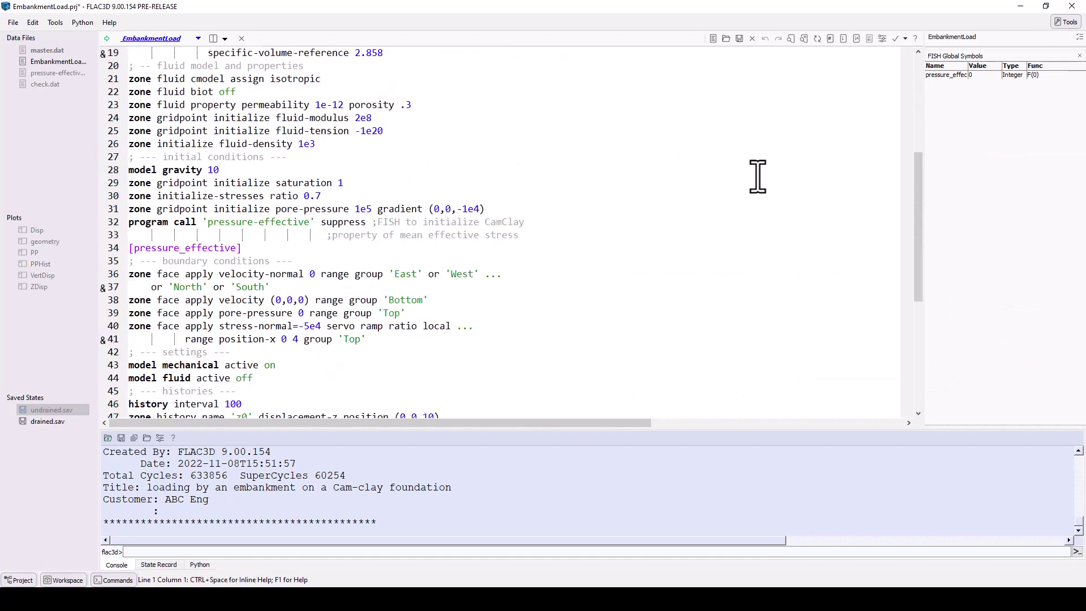
{"action": "scroll", "coordinate": [758, 176], "scroll_direction": "down", "scroll_amount": 5}
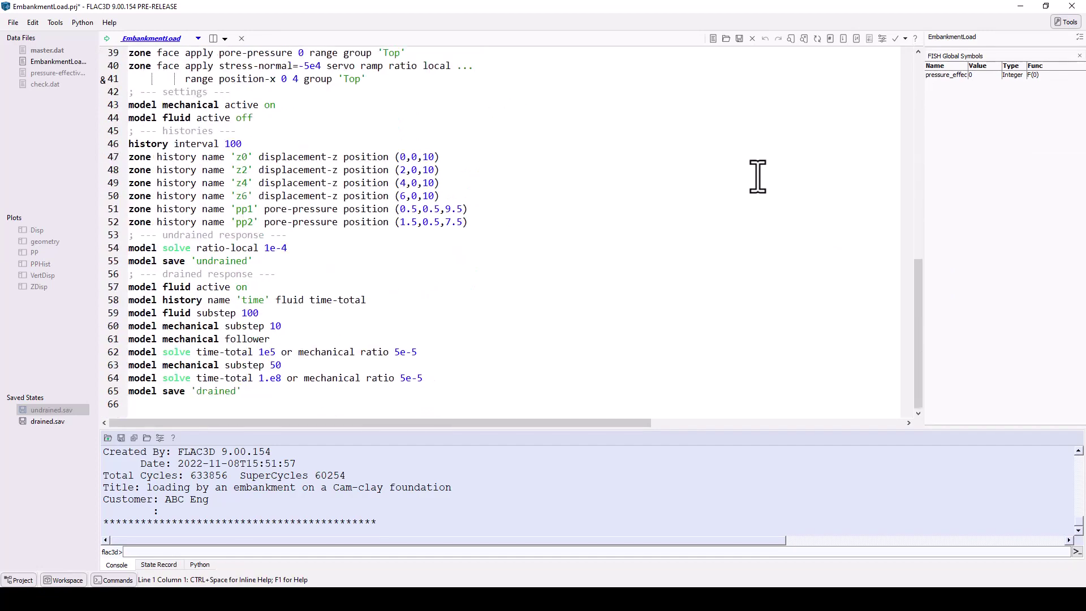
{"action": "scroll", "coordinate": [753, 240], "scroll_direction": "up", "scroll_amount": 13}
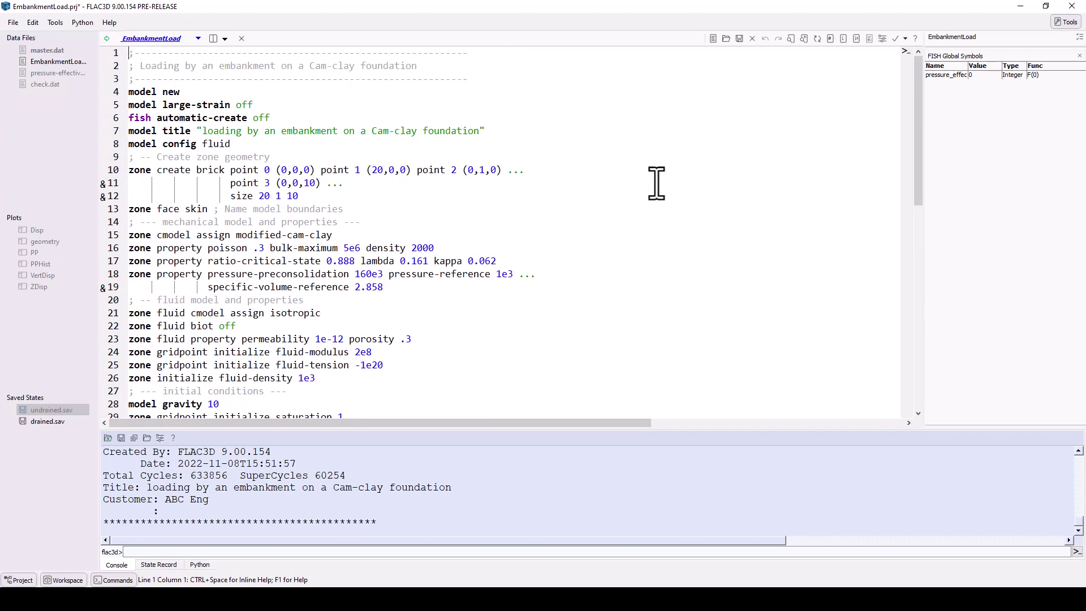
Split the view to the right and show the ZDisp plot in the new pane
{"action": "left_click", "coordinate": [224, 39]}
{"action": "left_click", "coordinate": [243, 64]}
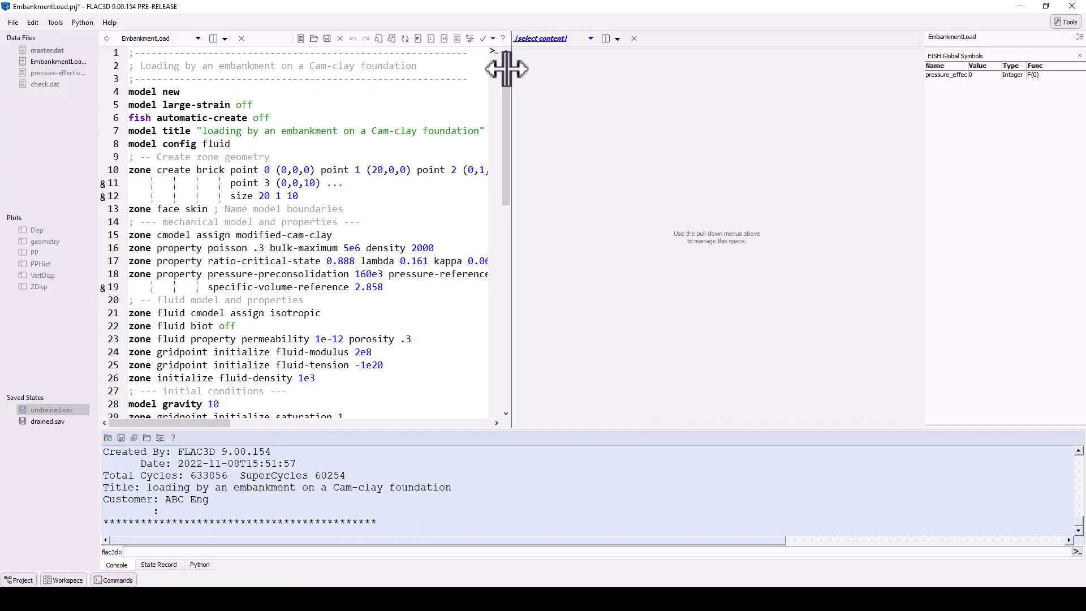
{"action": "left_click", "coordinate": [591, 38]}
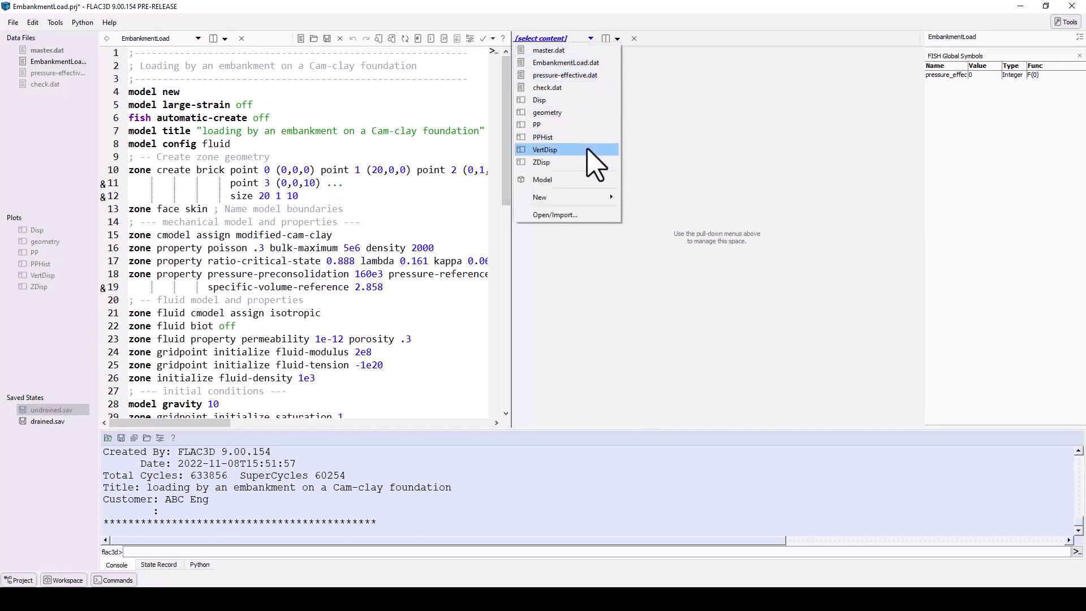
{"action": "left_click", "coordinate": [589, 162]}
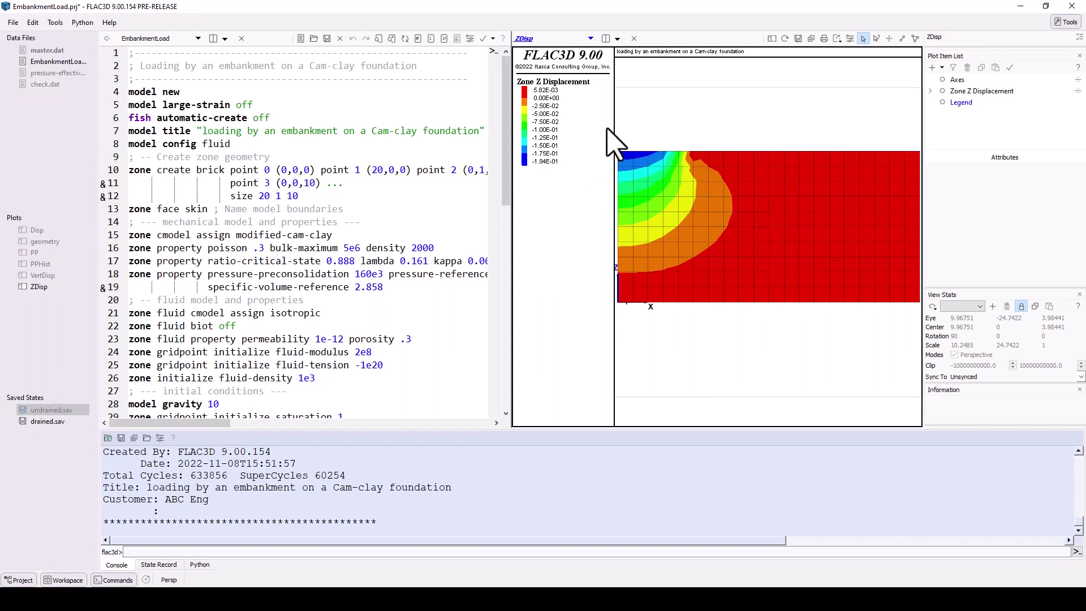
Split the ZDisp pane below and show the PP plot in the lower pane
{"action": "left_click", "coordinate": [618, 38]}
{"action": "left_click", "coordinate": [624, 99]}
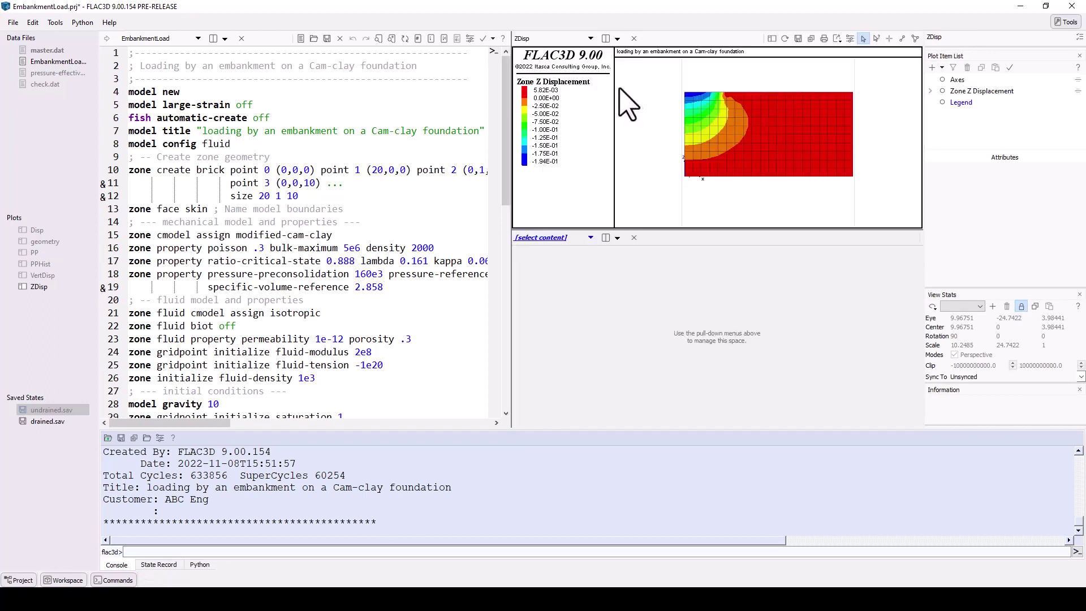
{"action": "left_click", "coordinate": [589, 237]}
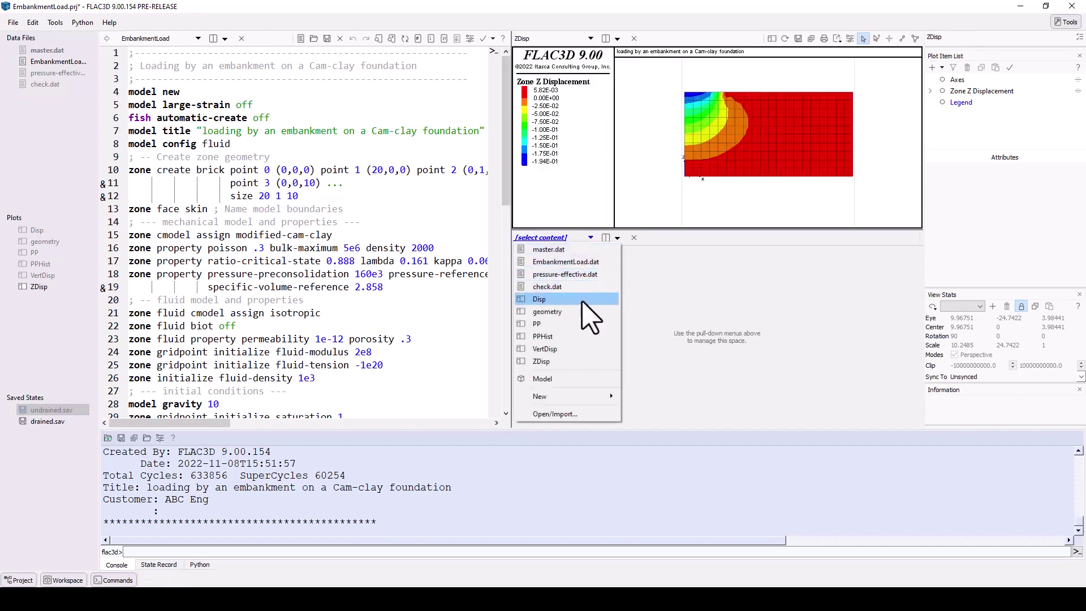
{"action": "left_click", "coordinate": [566, 324]}
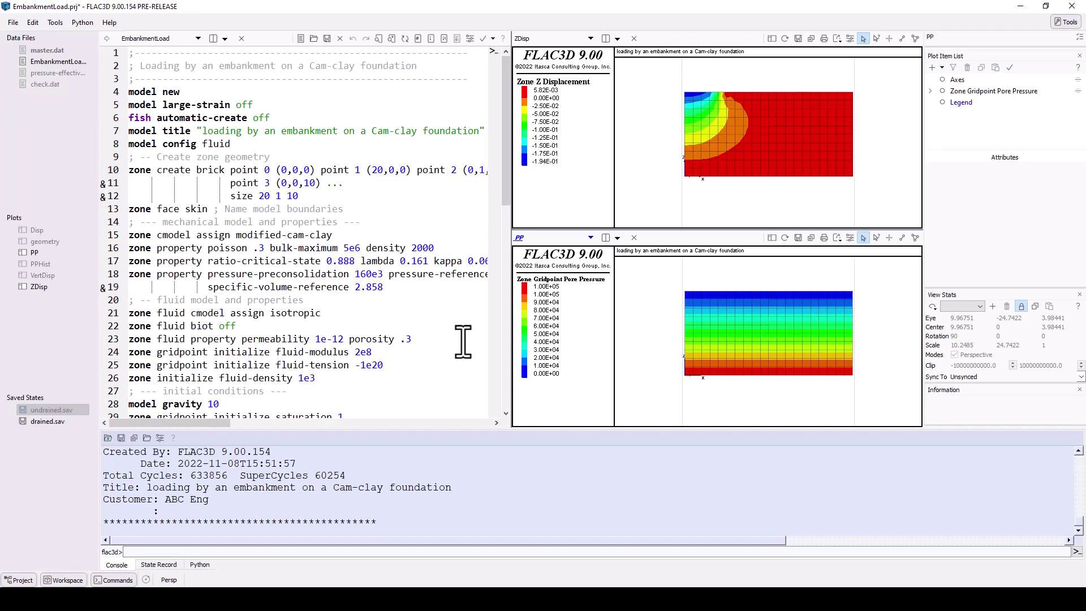
Restore the undrained.sav saved state so both plots show its 15132-cycle results
{"action": "left_click", "coordinate": [55, 409]}
{"action": "double_click", "coordinate": [55, 409]}
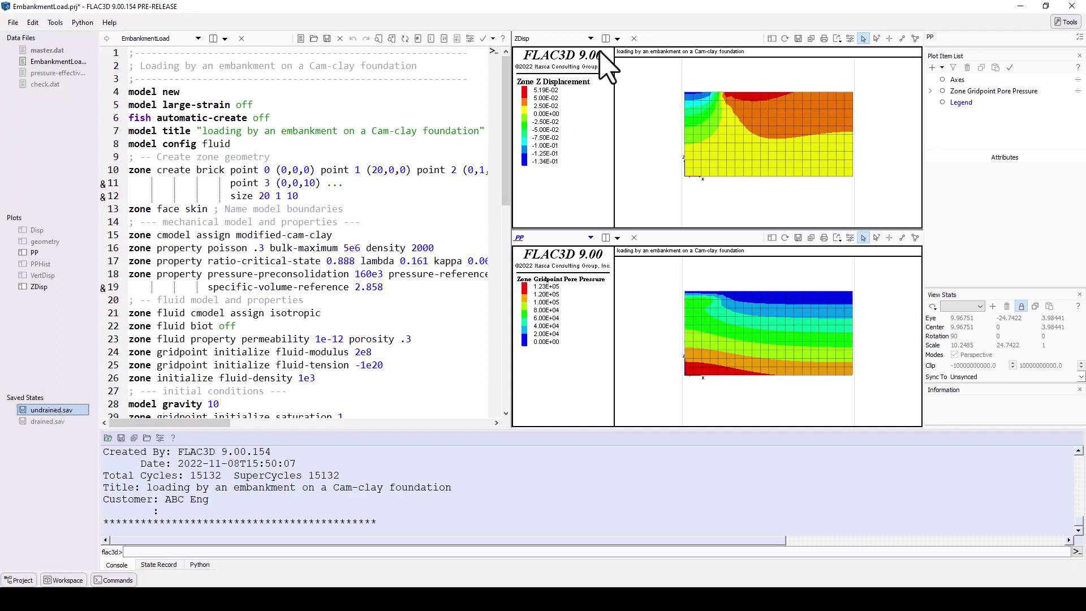
Create a new plot named MyPlot in the top view
{"action": "left_click", "coordinate": [590, 39]}
{"action": "mouse_move", "coordinate": [592, 197]}
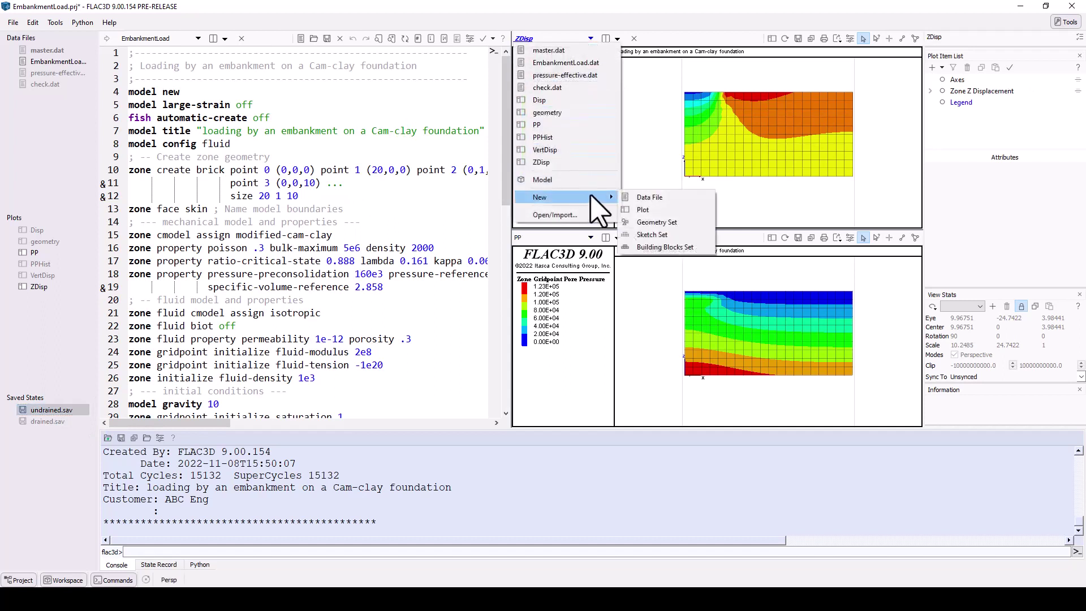
{"action": "left_click", "coordinate": [660, 210]}
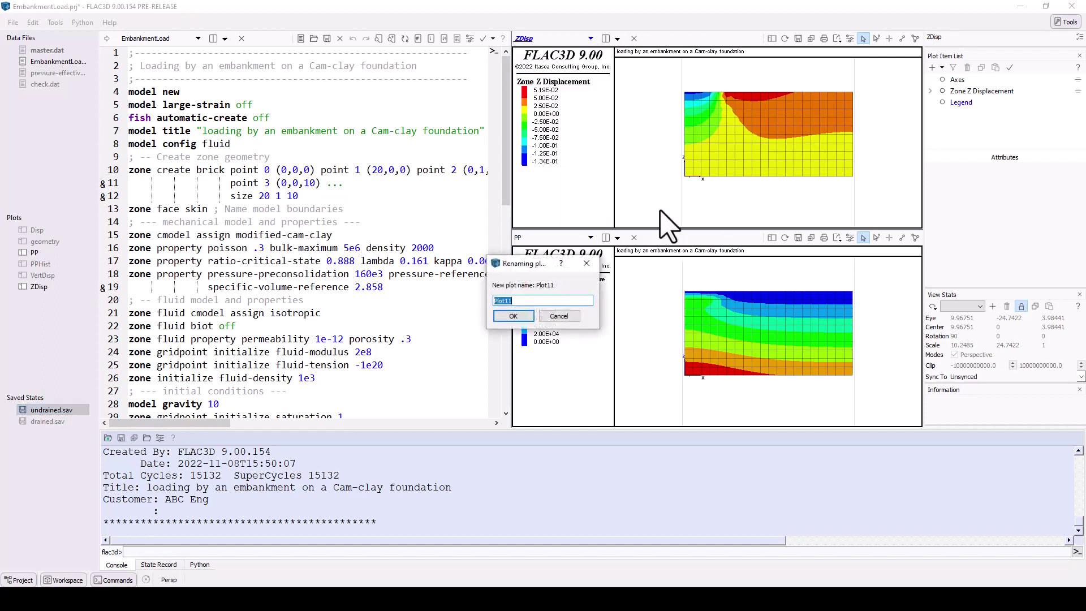
{"action": "type", "text": "MyPlot"}
{"action": "key", "text": "Return"}
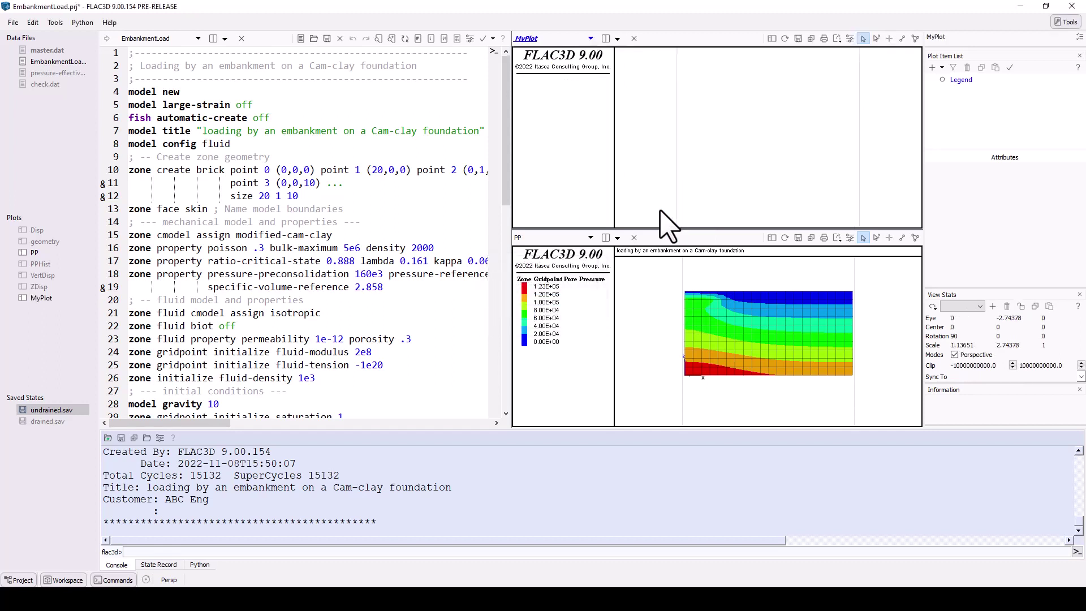
Close the lower pore-pressure view and widen MyPlot beside the EmbankmentLoad script
{"action": "left_click", "coordinate": [591, 39]}
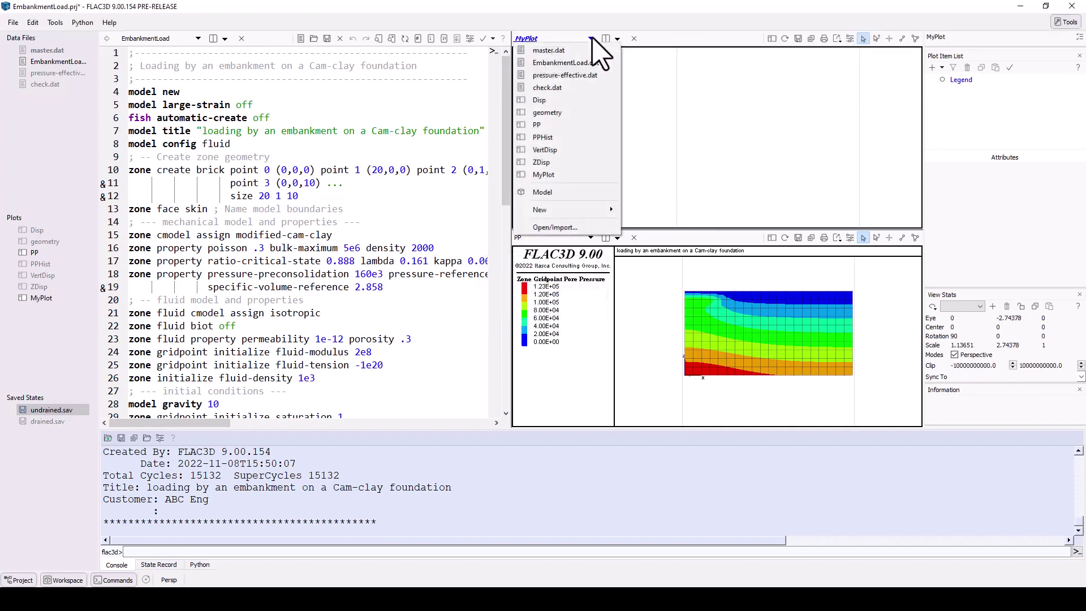
{"action": "left_click", "coordinate": [591, 37]}
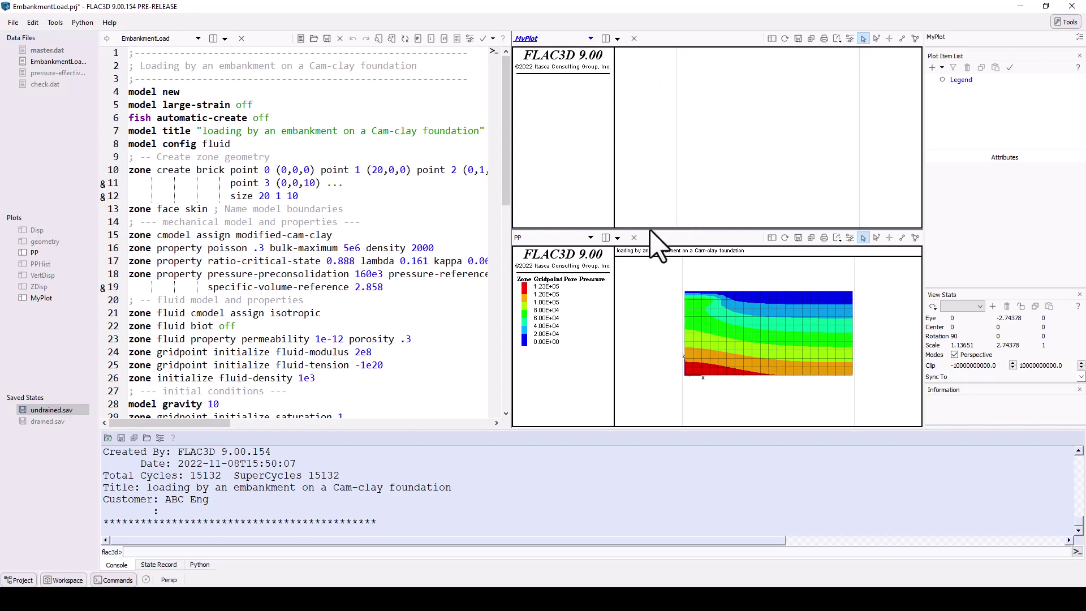
{"action": "left_click", "coordinate": [634, 237]}
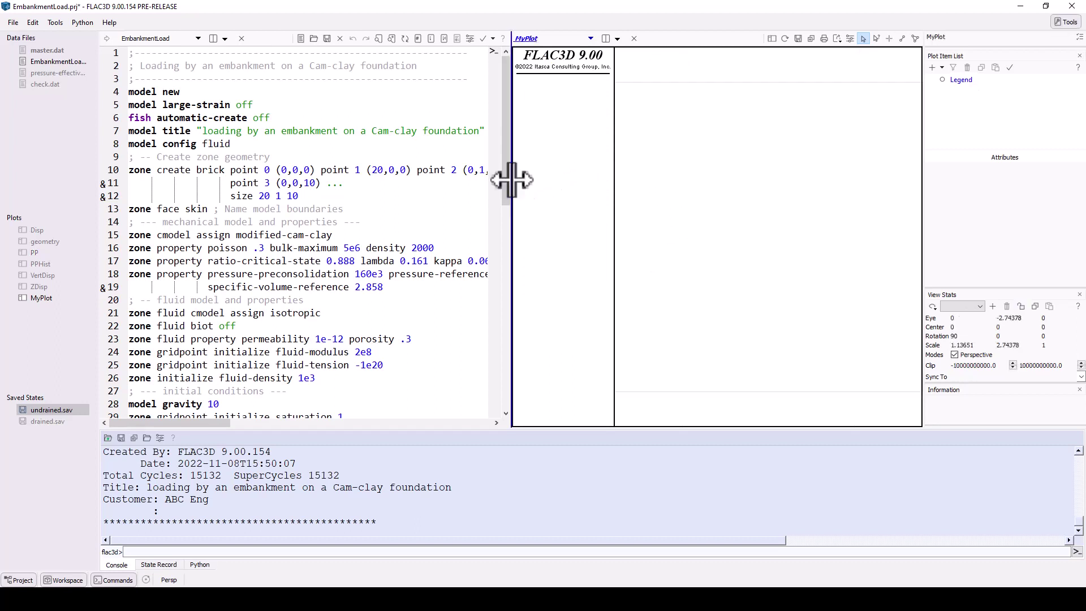
{"action": "left_click_drag", "start_coordinate": [511, 180], "coordinate": [267, 198]}
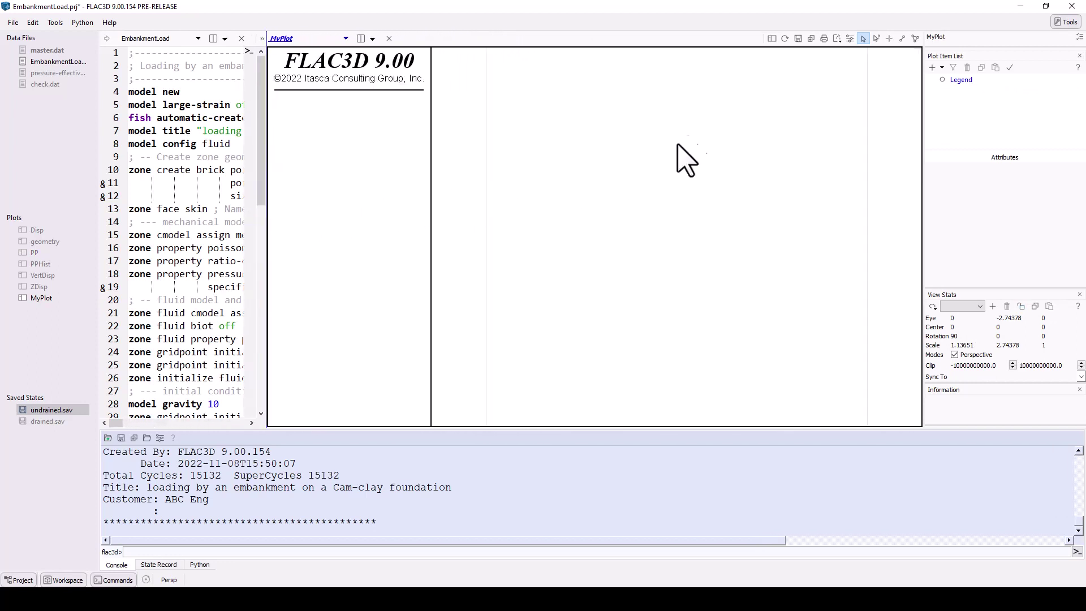
Add Zone, Displacement Vectors and Boundary items to MyPlot from the Build Plot catalogue
{"action": "left_click", "coordinate": [942, 67]}
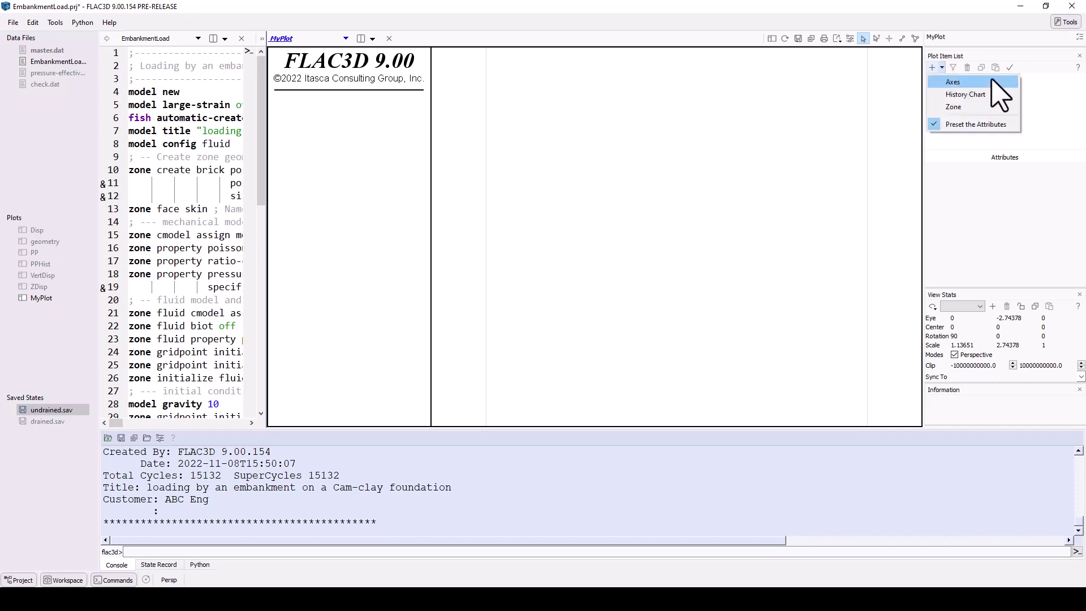
{"action": "left_click", "coordinate": [930, 67]}
{"action": "left_click", "coordinate": [931, 67]}
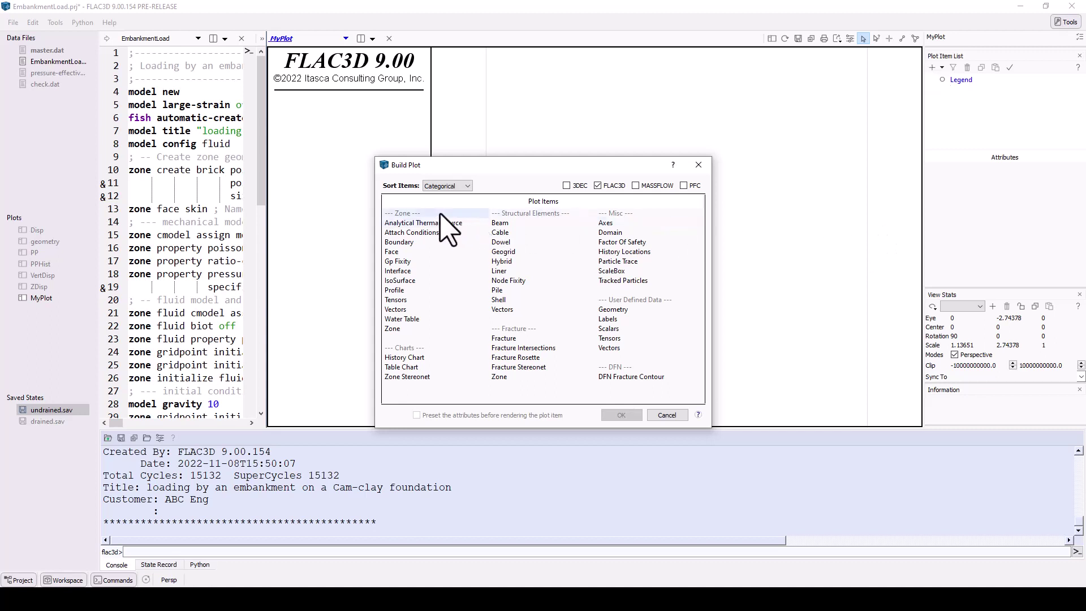
{"action": "left_click", "coordinate": [392, 330]}
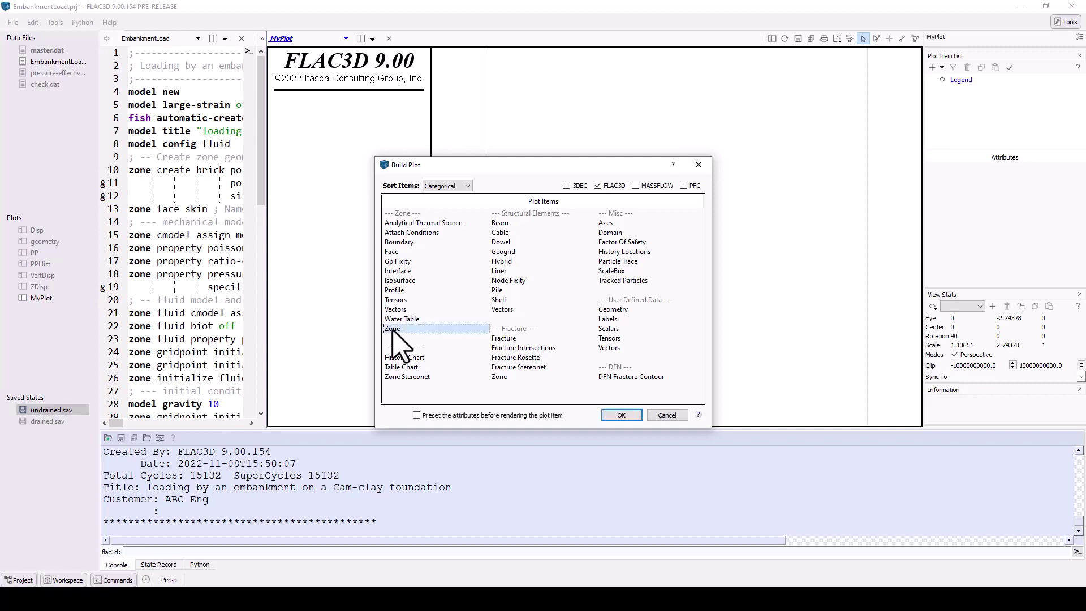
{"action": "left_click", "coordinate": [419, 242], "text": "ctrl"}
{"action": "left_click", "coordinate": [621, 415]}
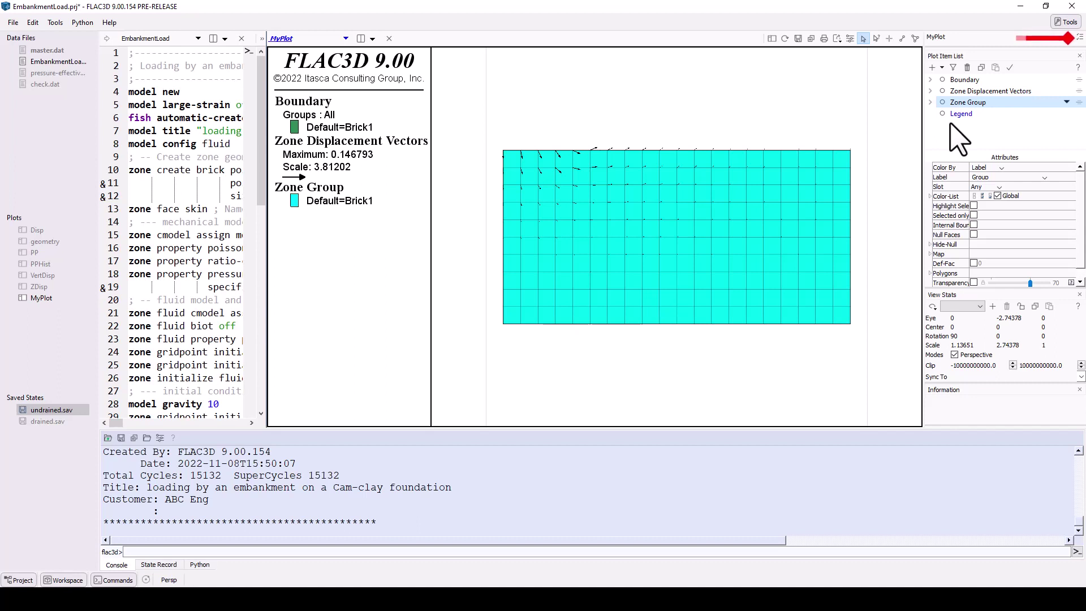
{"action": "left_click", "coordinate": [942, 102]}
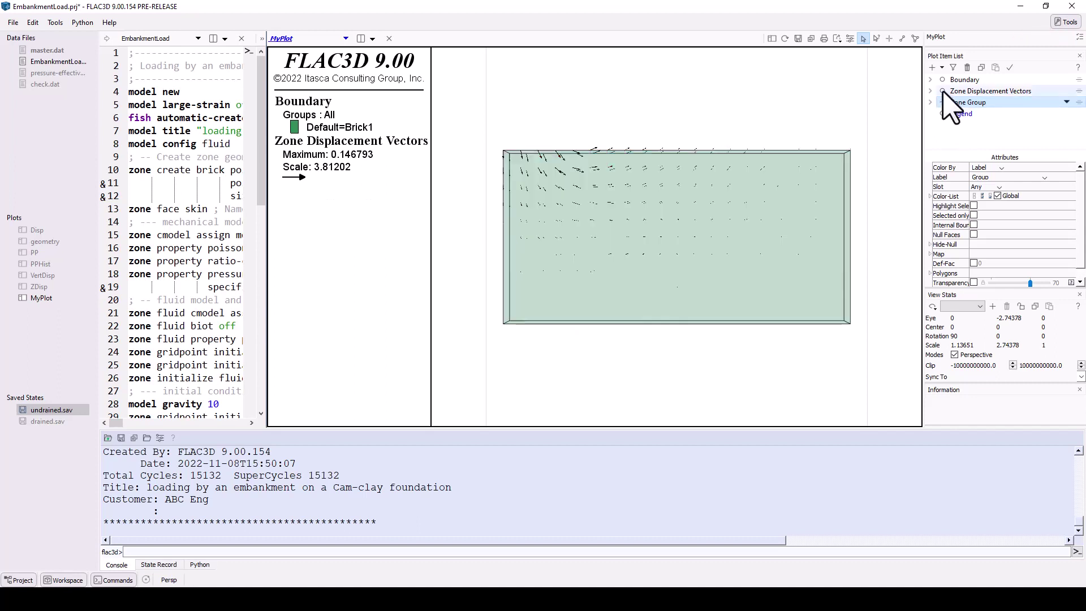
{"action": "left_click", "coordinate": [943, 91]}
{"action": "left_click", "coordinate": [942, 79]}
{"action": "left_click", "coordinate": [944, 114]}
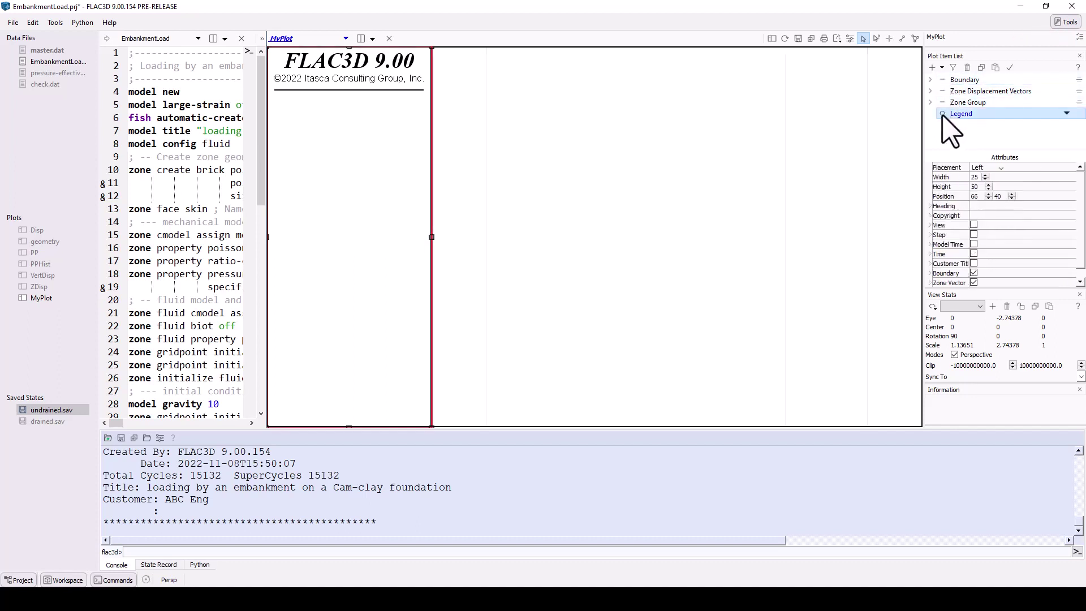
{"action": "left_click", "coordinate": [942, 114]}
{"action": "left_click", "coordinate": [942, 102]}
{"action": "left_click", "coordinate": [943, 90]}
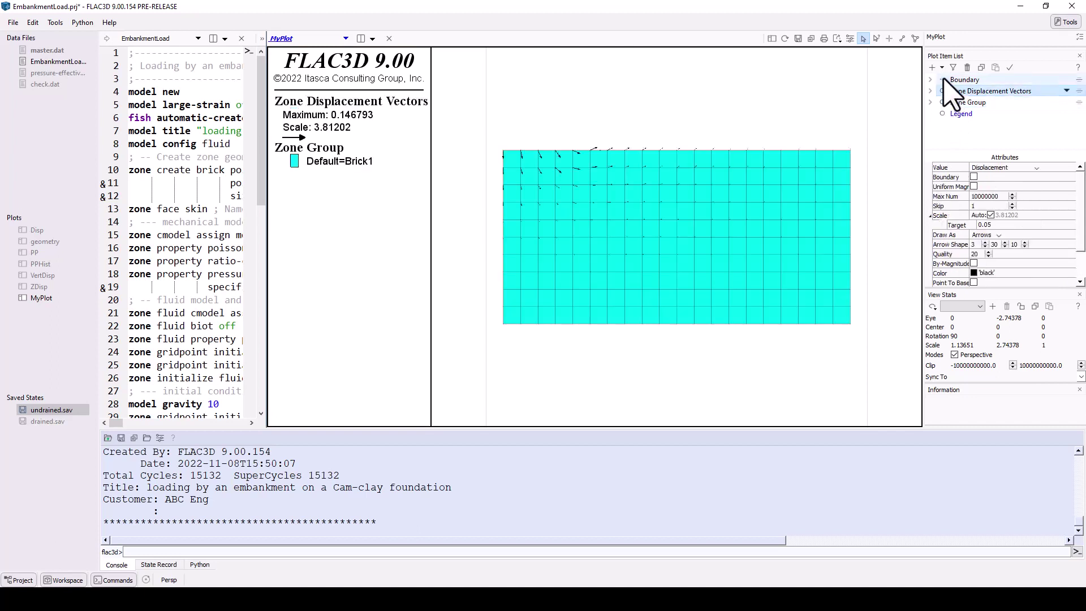
{"action": "left_click", "coordinate": [943, 80]}
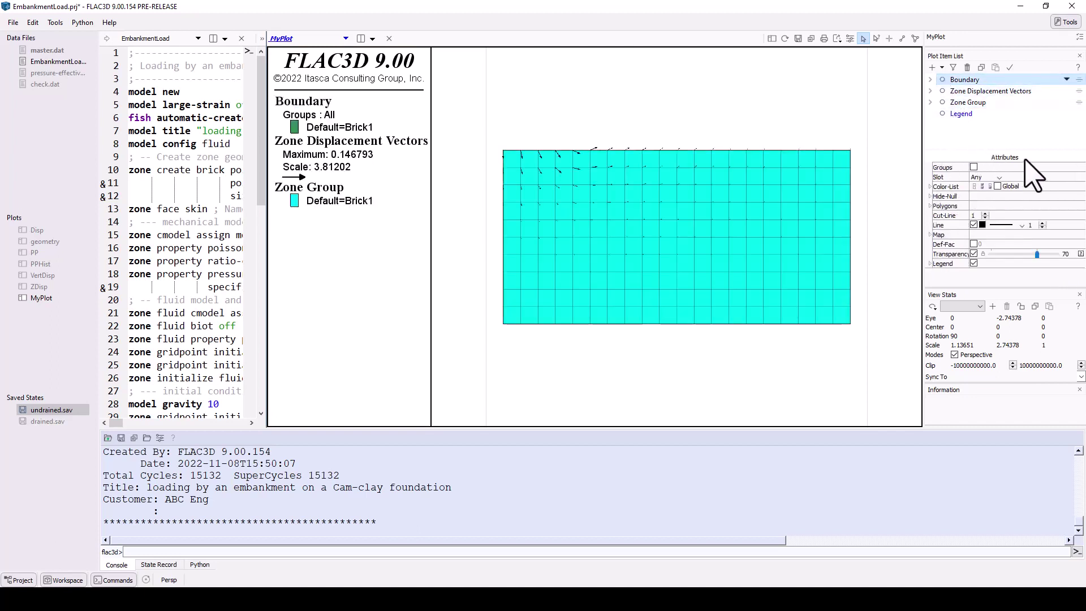
{"action": "left_click", "coordinate": [987, 103]}
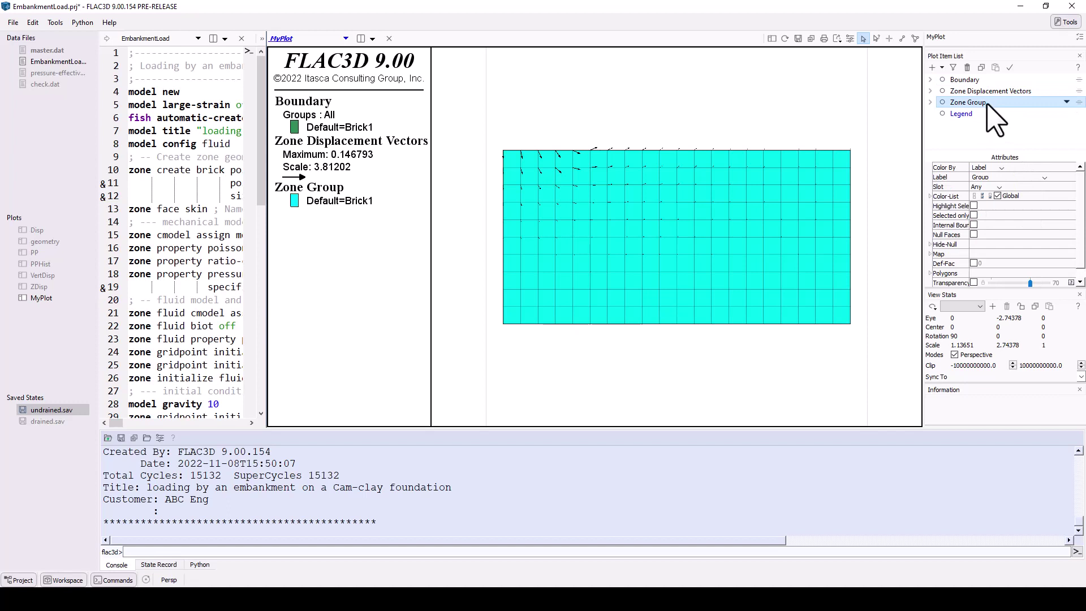
Set the Zone Group item's Color By to Contour, keeping Displacement as the zone value
{"action": "left_click", "coordinate": [1045, 177]}
{"action": "scroll", "coordinate": [1044, 184], "scroll_direction": "down", "scroll_amount": 2}
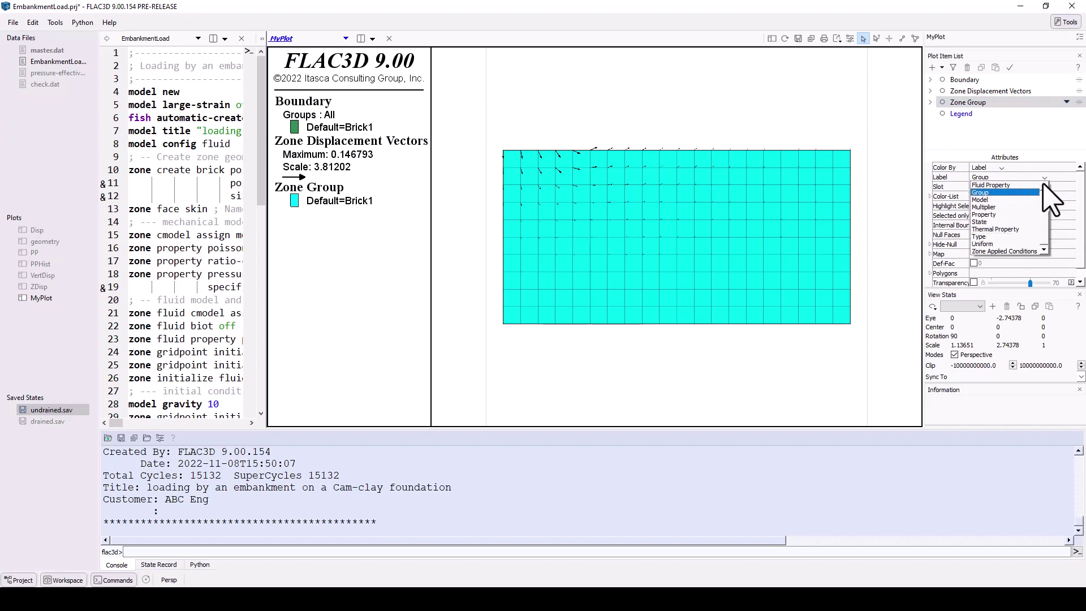
{"action": "scroll", "coordinate": [1043, 184], "scroll_direction": "up", "scroll_amount": 2}
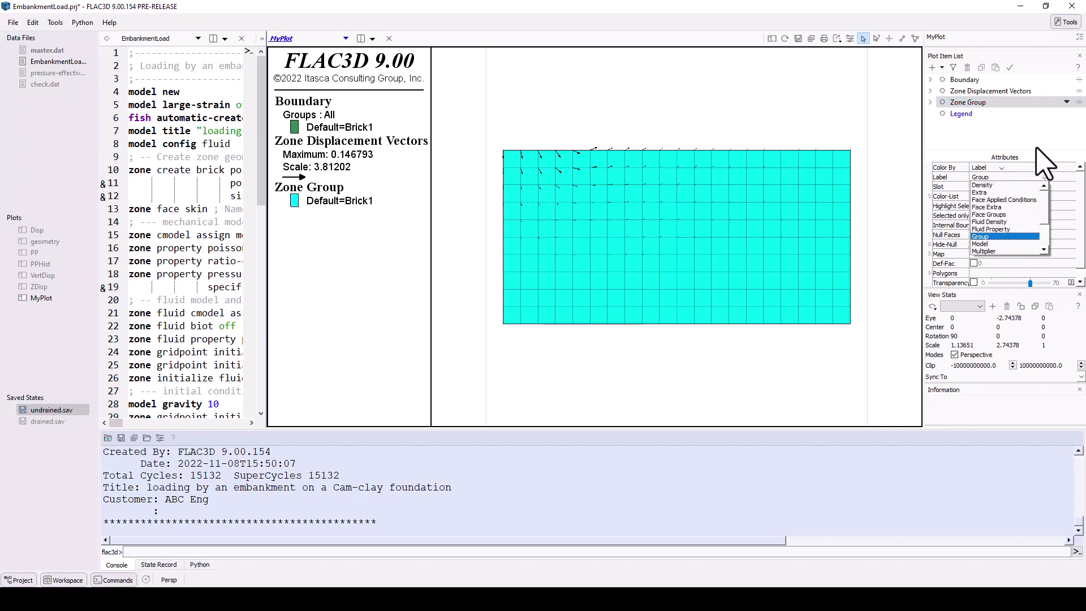
{"action": "left_click", "coordinate": [998, 167]}
{"action": "left_click", "coordinate": [993, 182]}
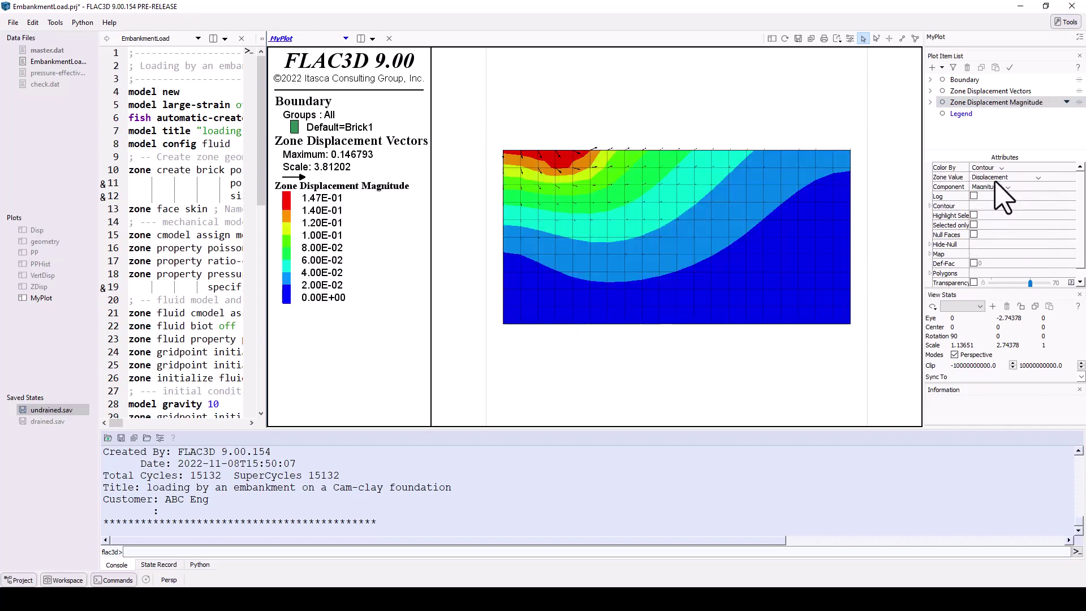
{"action": "left_click", "coordinate": [1038, 177]}
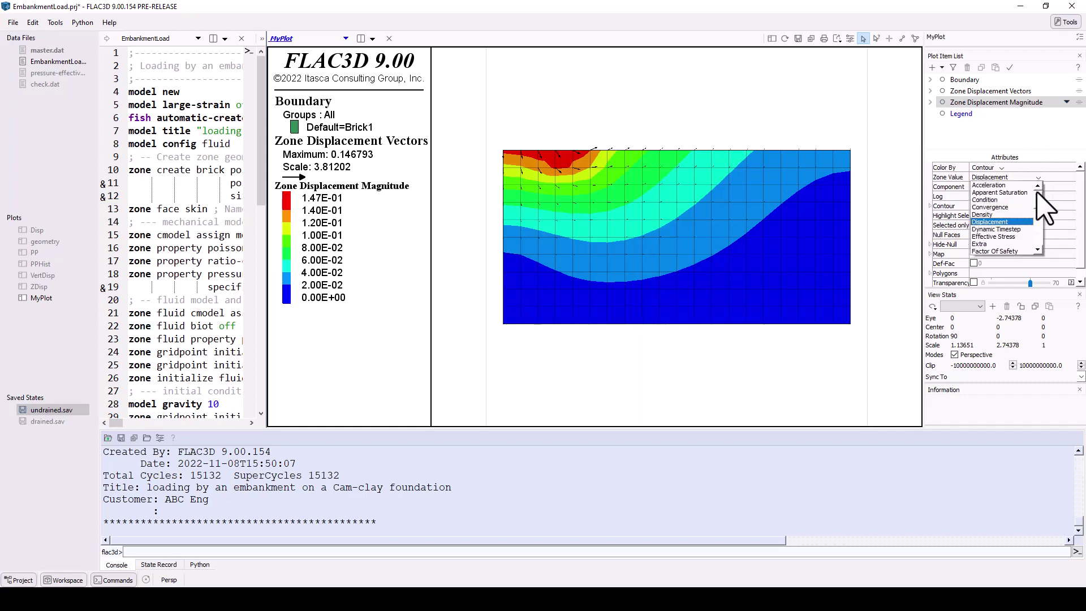
{"action": "scroll", "coordinate": [1040, 210], "scroll_direction": "down", "scroll_amount": 2}
{"action": "scroll", "coordinate": [1040, 215], "scroll_direction": "down", "scroll_amount": 4}
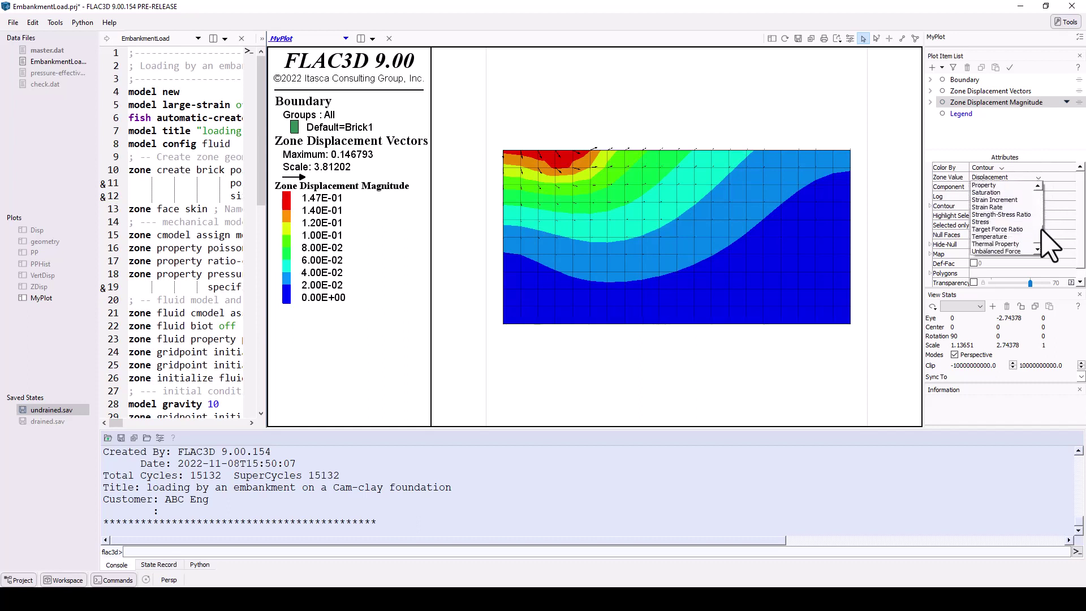
{"action": "scroll", "coordinate": [1040, 238], "scroll_direction": "up", "scroll_amount": 6}
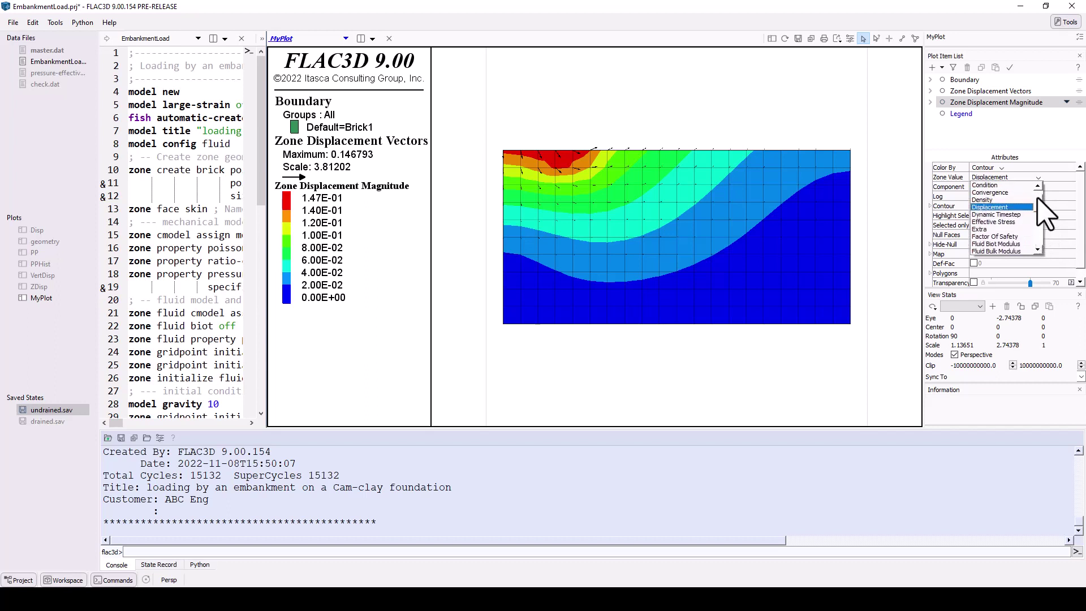
{"action": "left_click", "coordinate": [1043, 153]}
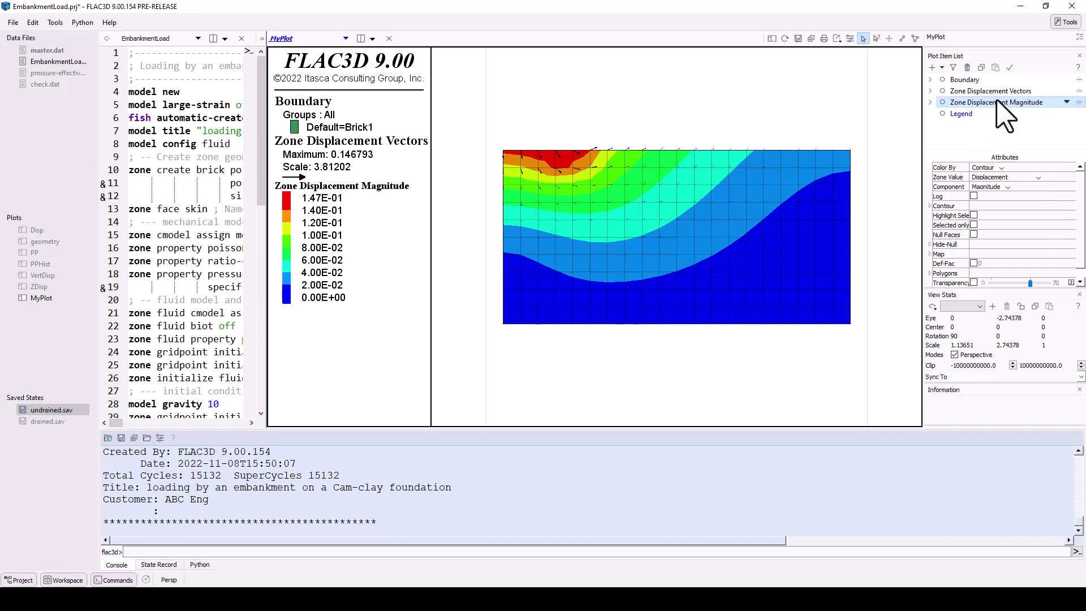
Move Zone Displacement Magnitude above the vectors and fix the vector scale at 10
{"action": "left_click_drag", "start_coordinate": [997, 100], "coordinate": [998, 91]}
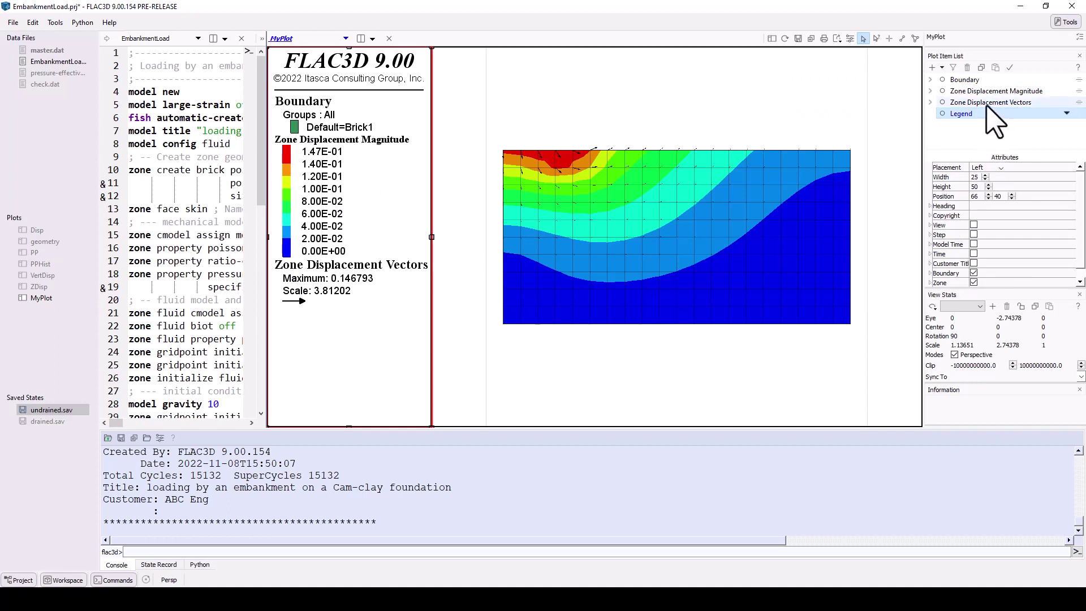
{"action": "left_click", "coordinate": [989, 103]}
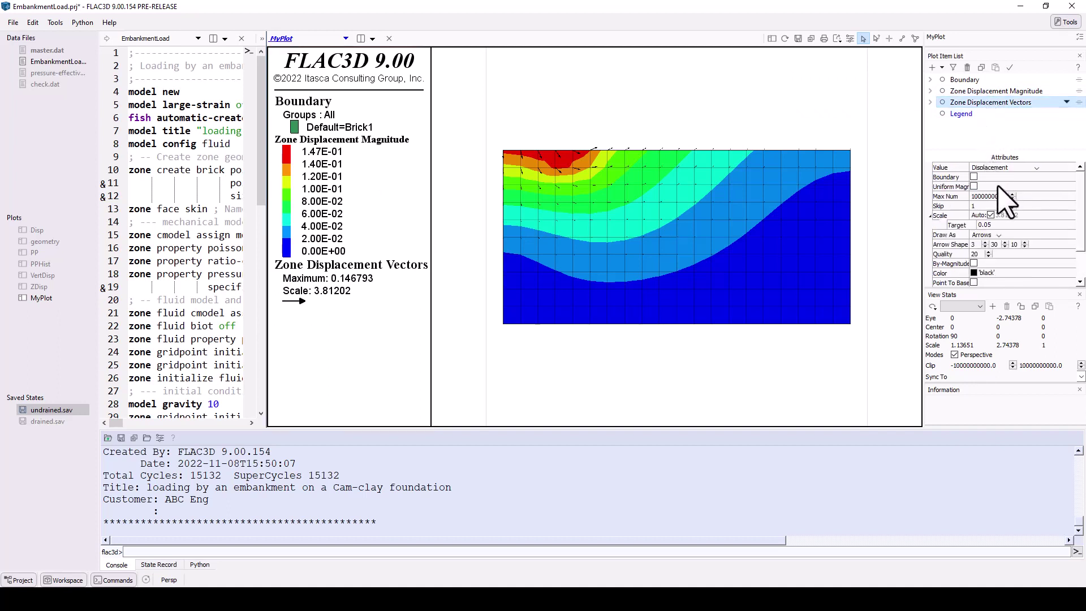
{"action": "left_click", "coordinate": [990, 215]}
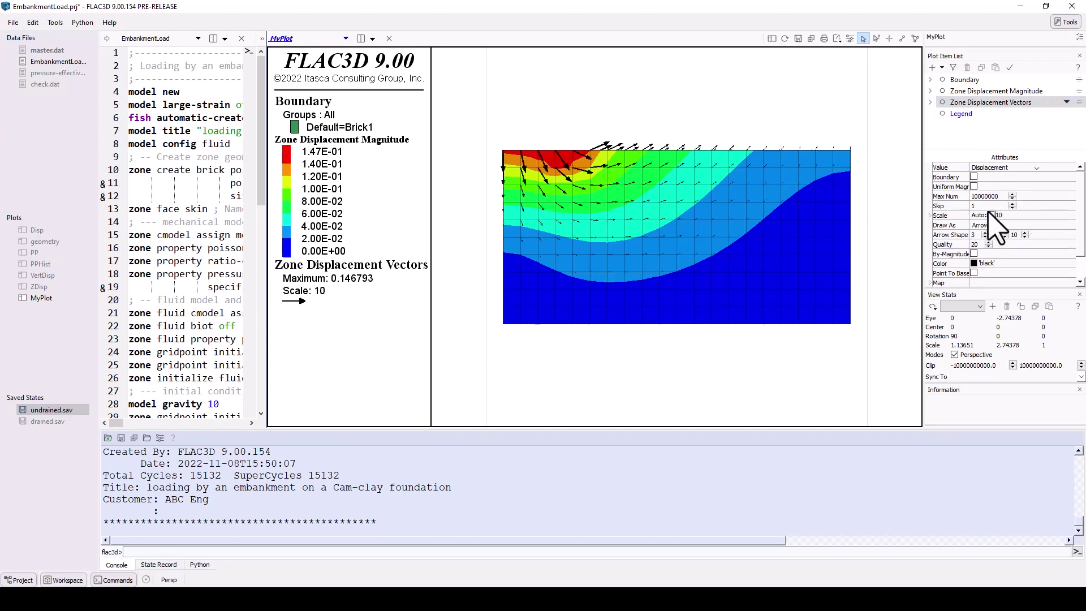
Export MyPlot as a bitmap image named MyPlot
{"action": "left_click", "coordinate": [974, 254]}
{"action": "left_click", "coordinate": [974, 254]}
{"action": "right_click", "coordinate": [794, 90]}
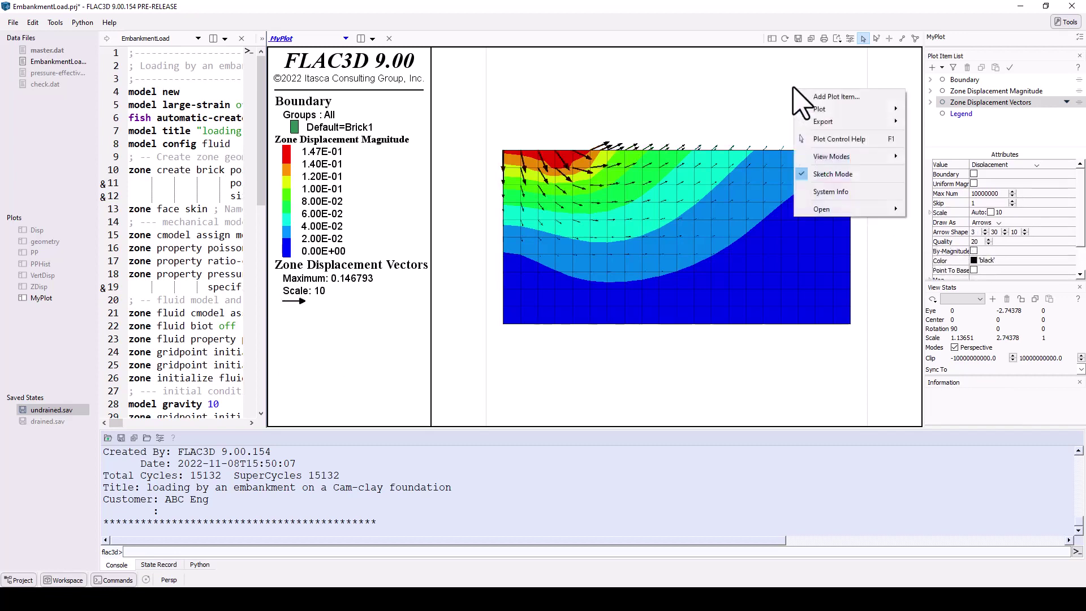
{"action": "mouse_move", "coordinate": [847, 136]}
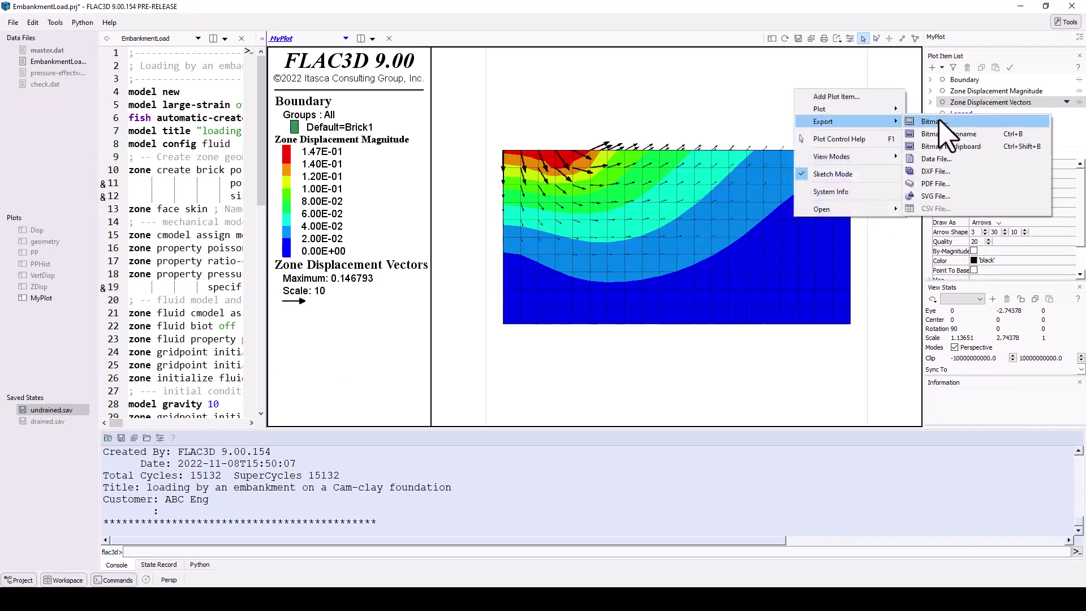
{"action": "left_click", "coordinate": [945, 136]}
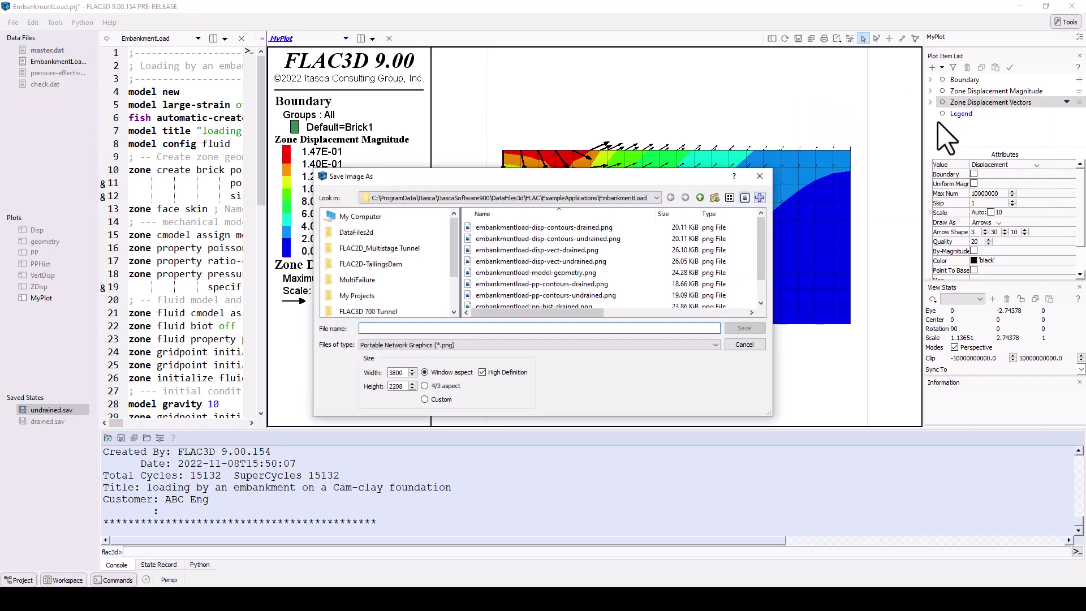
{"action": "type", "text": "MyPlot"}
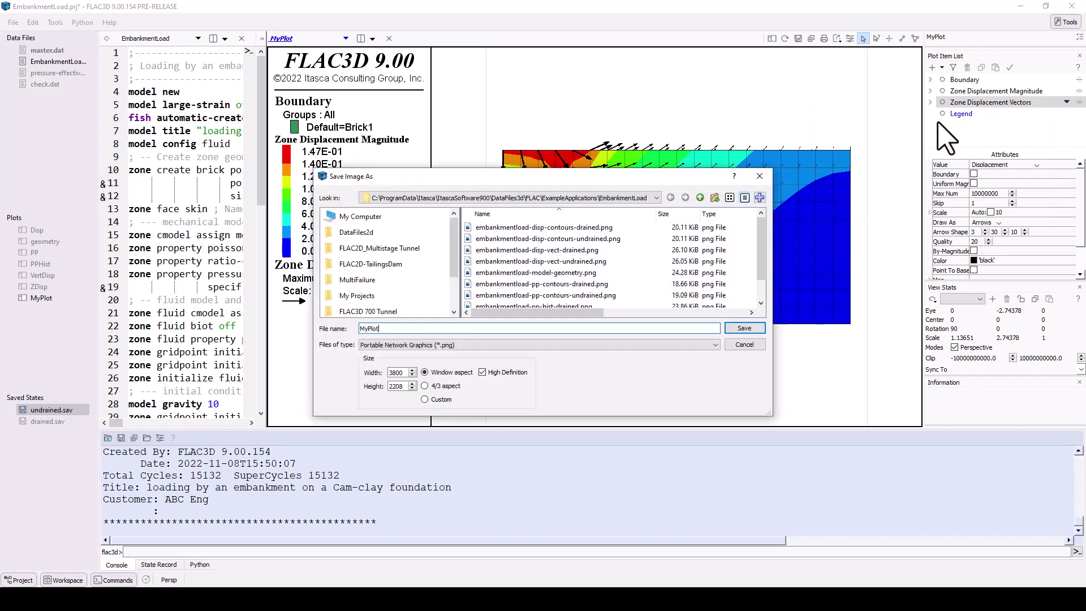
{"action": "key", "text": "Return"}
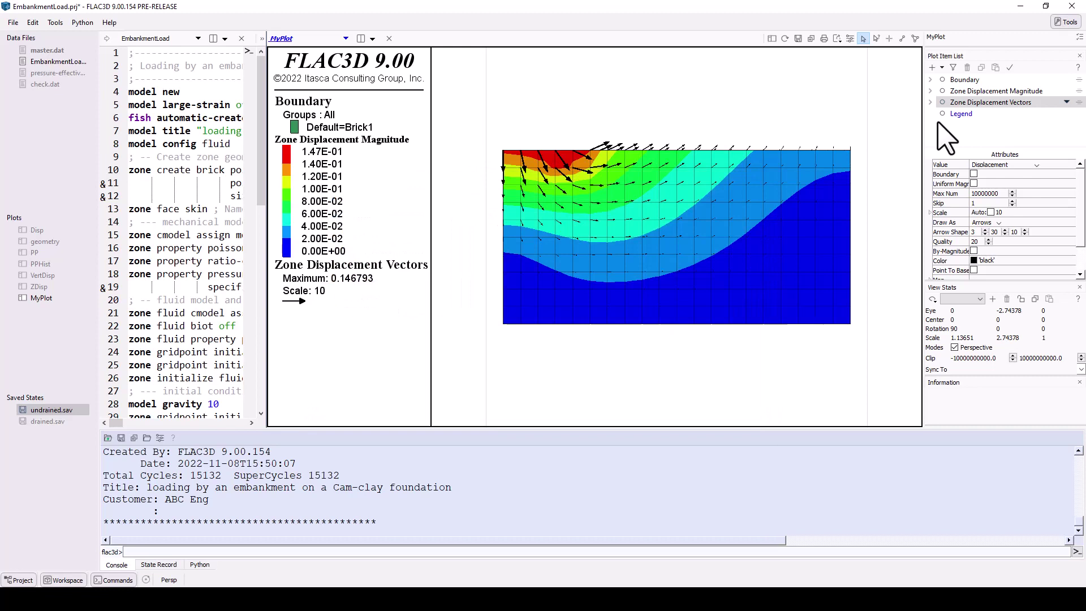
Export MyPlot's plot commands as the data file MyPlot.dat
{"action": "right_click", "coordinate": [819, 85]}
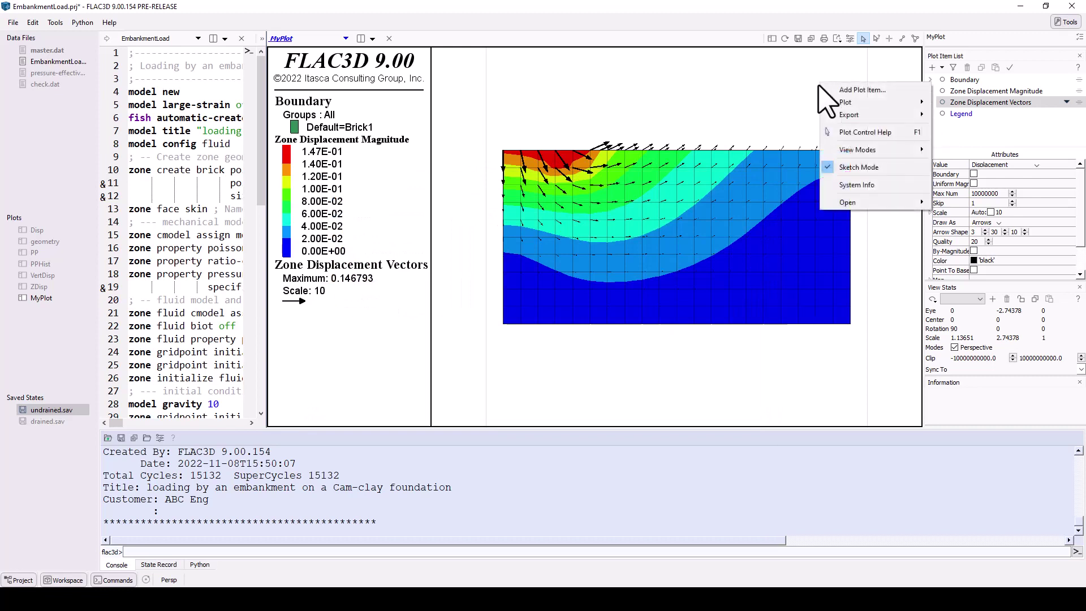
{"action": "mouse_move", "coordinate": [849, 114]}
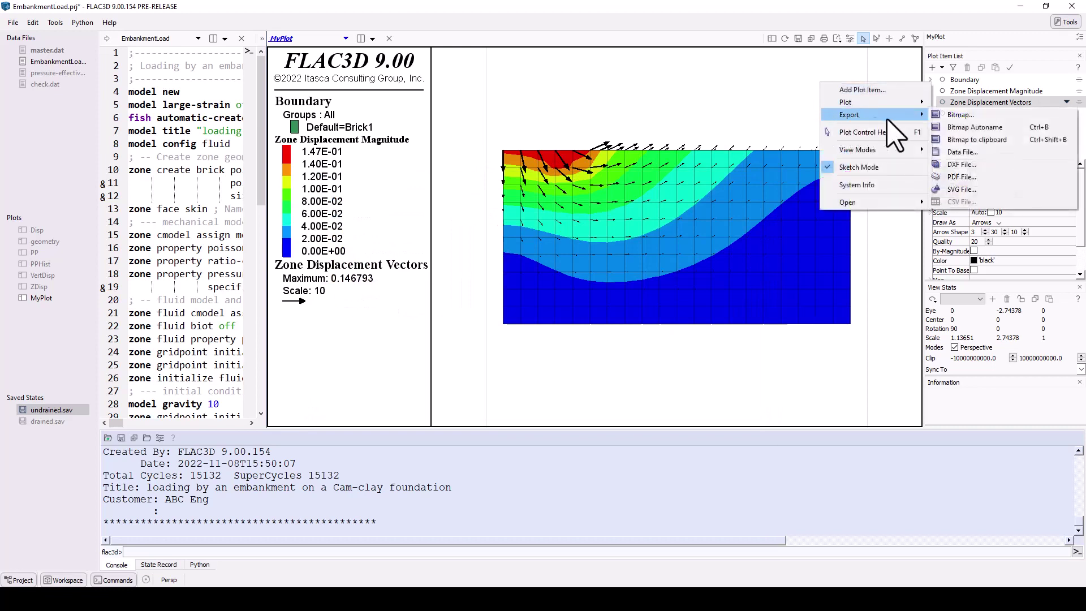
{"action": "left_click", "coordinate": [977, 150]}
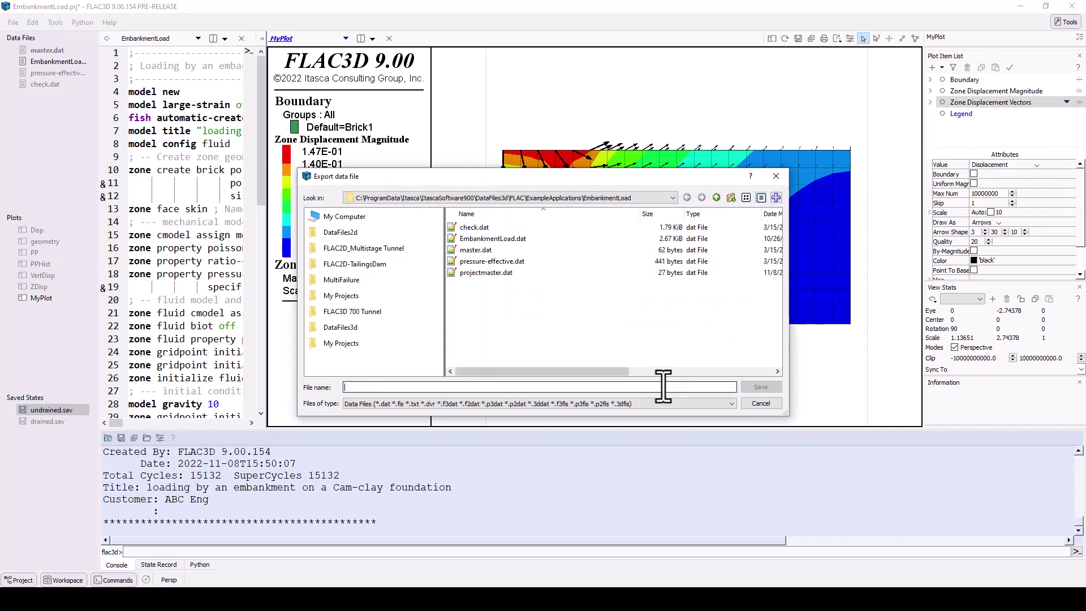
{"action": "type", "text": "My"}
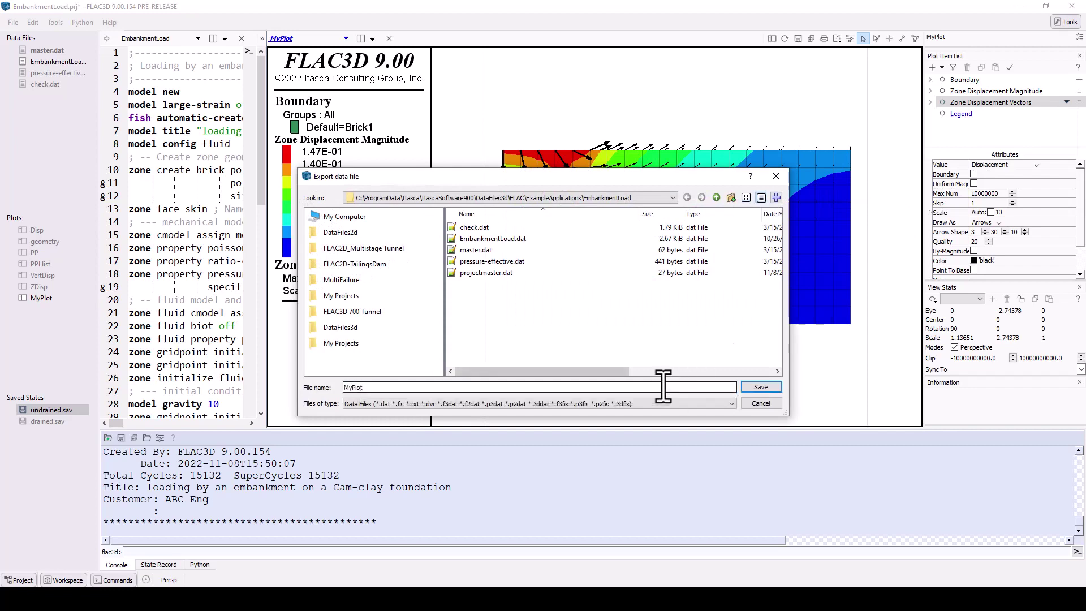
{"action": "type", "text": "Plot"}
{"action": "key", "text": "Return"}
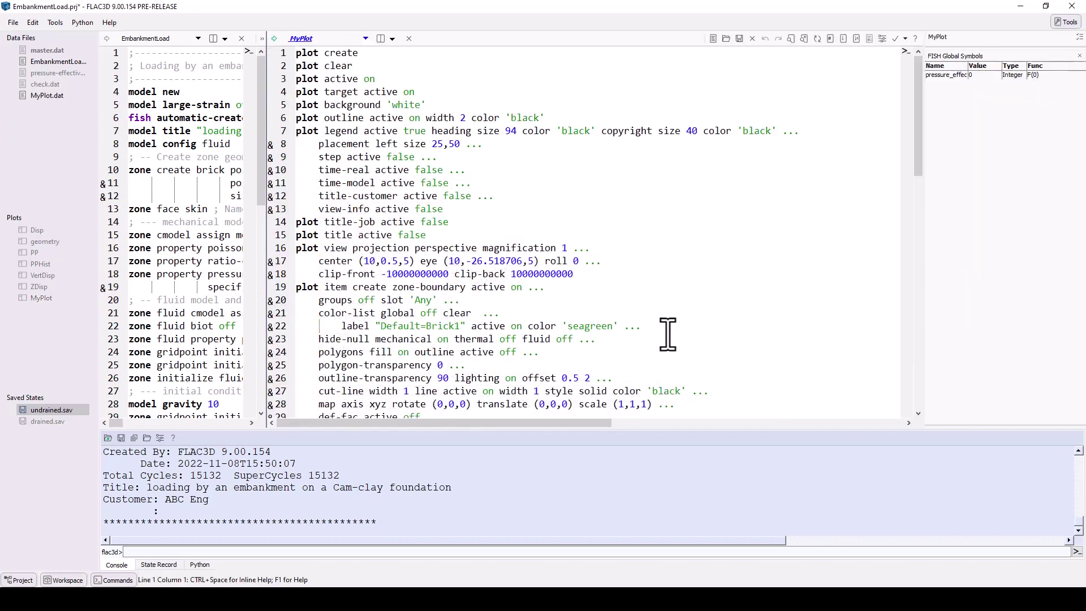
Show MyPlot in the pane from the tab list, then close that pane
{"action": "left_click", "coordinate": [364, 38]}
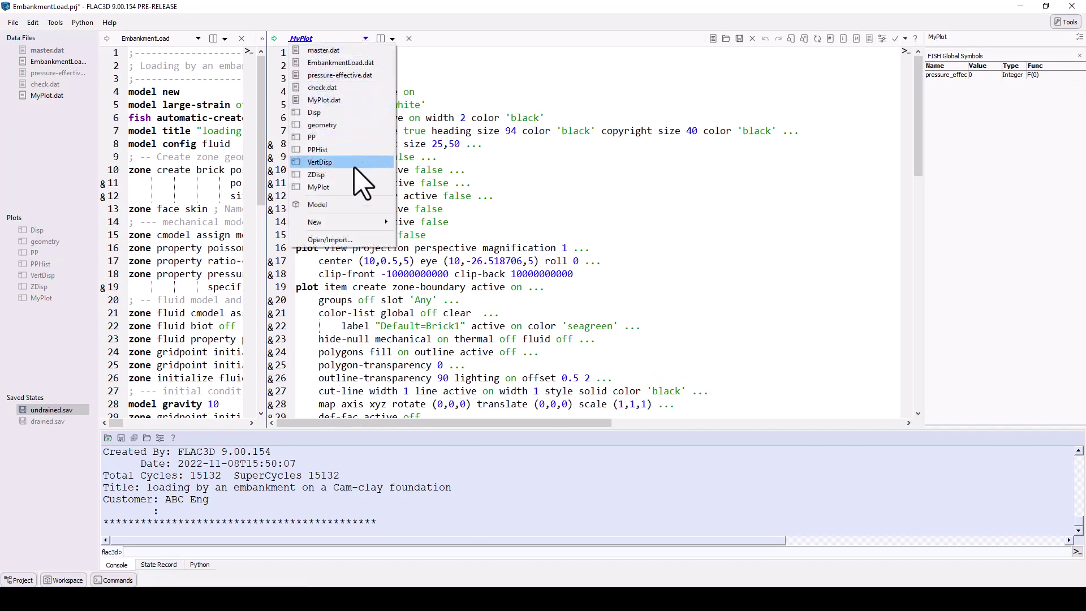
{"action": "left_click", "coordinate": [358, 187]}
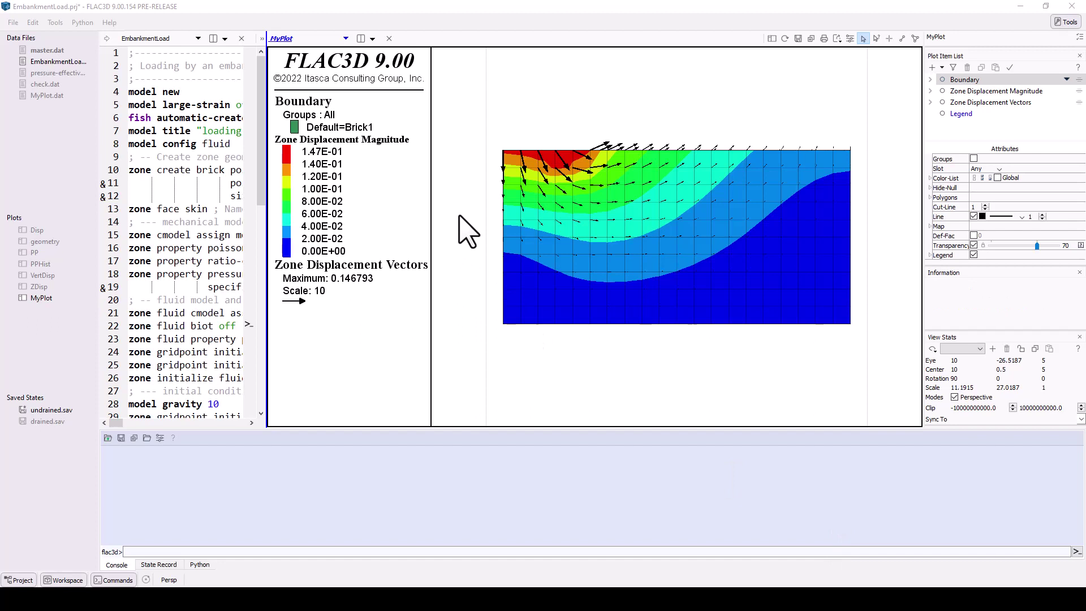
{"action": "left_click", "coordinate": [389, 38]}
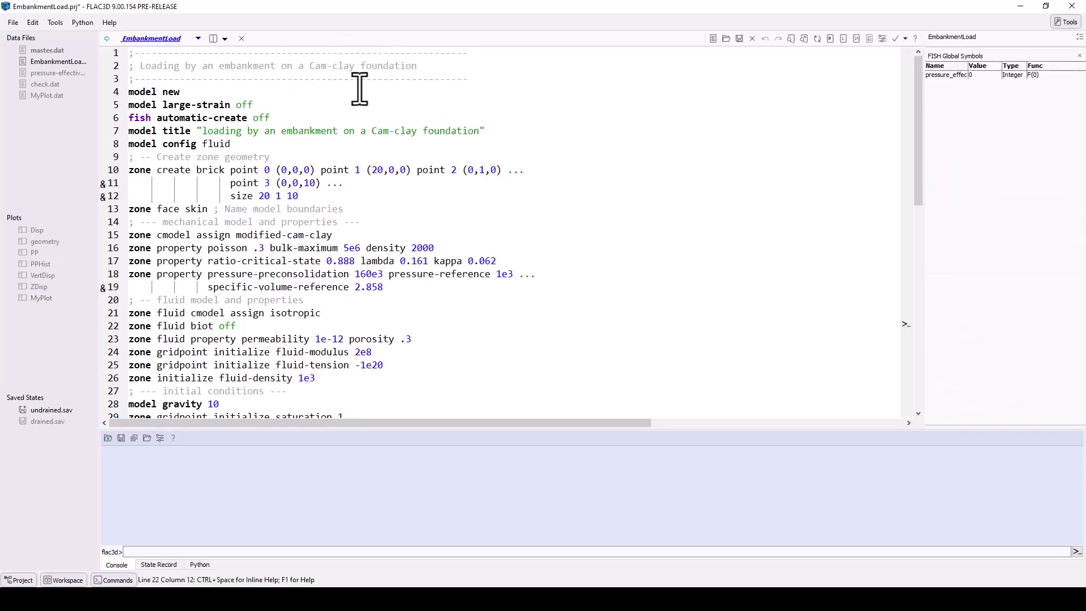
Show help for model large-strain on line 5, then for zone property on line 18
{"action": "left_click", "coordinate": [208, 104]}
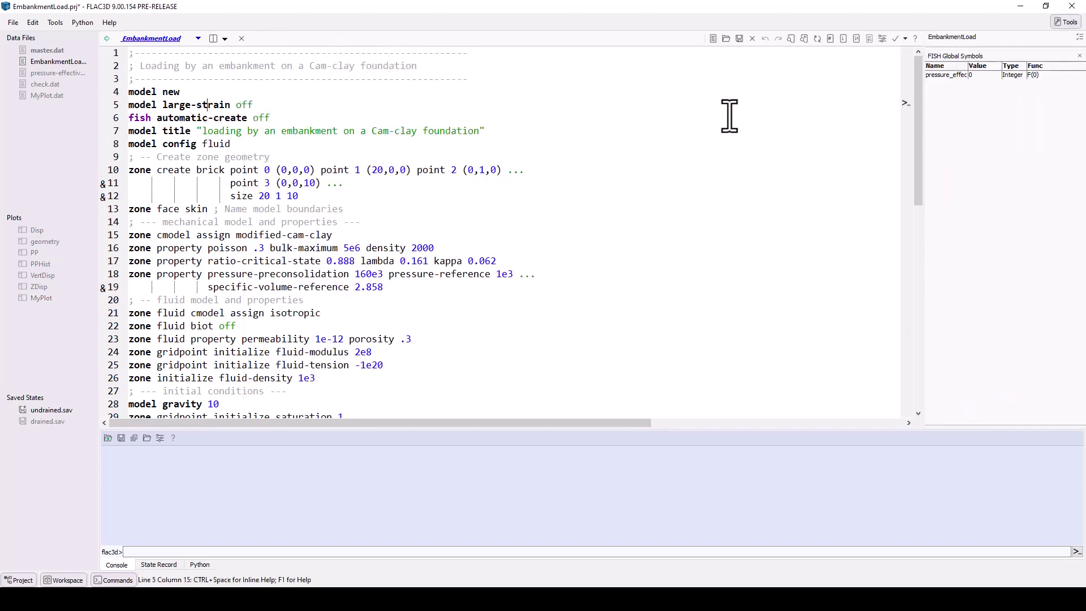
{"action": "key", "text": "F1"}
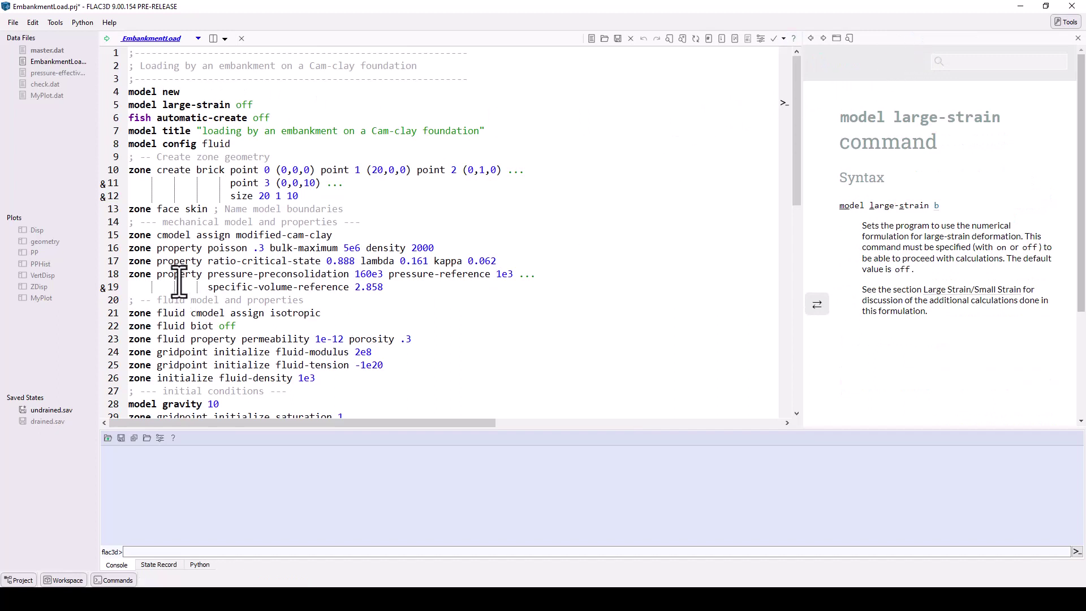
{"action": "left_click", "coordinate": [178, 277]}
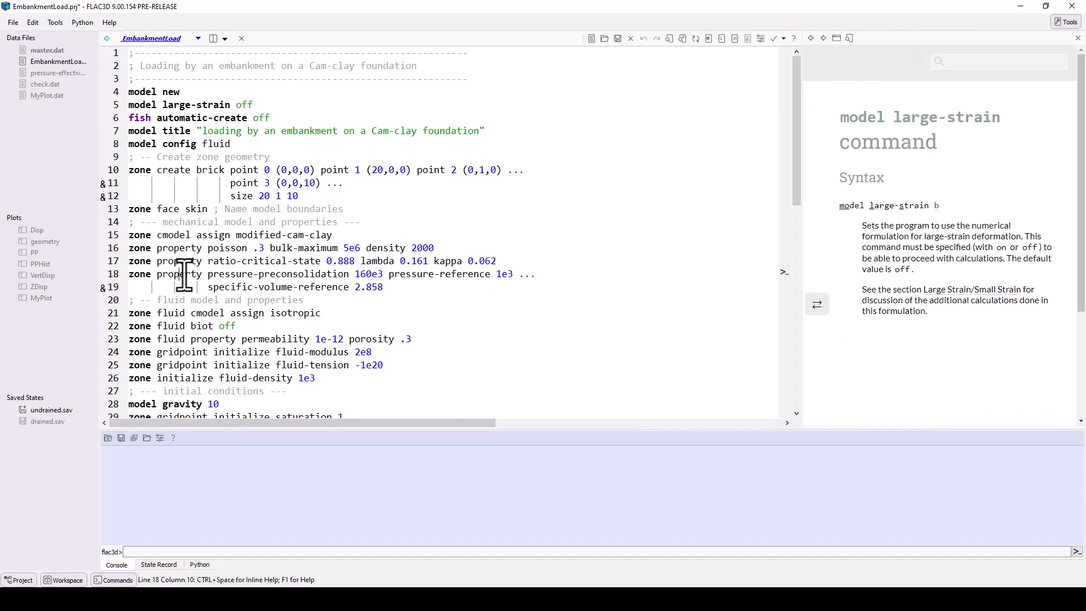
{"action": "left_click", "coordinate": [791, 39]}
{"action": "scroll", "coordinate": [849, 238], "scroll_direction": "down", "scroll_amount": 3}
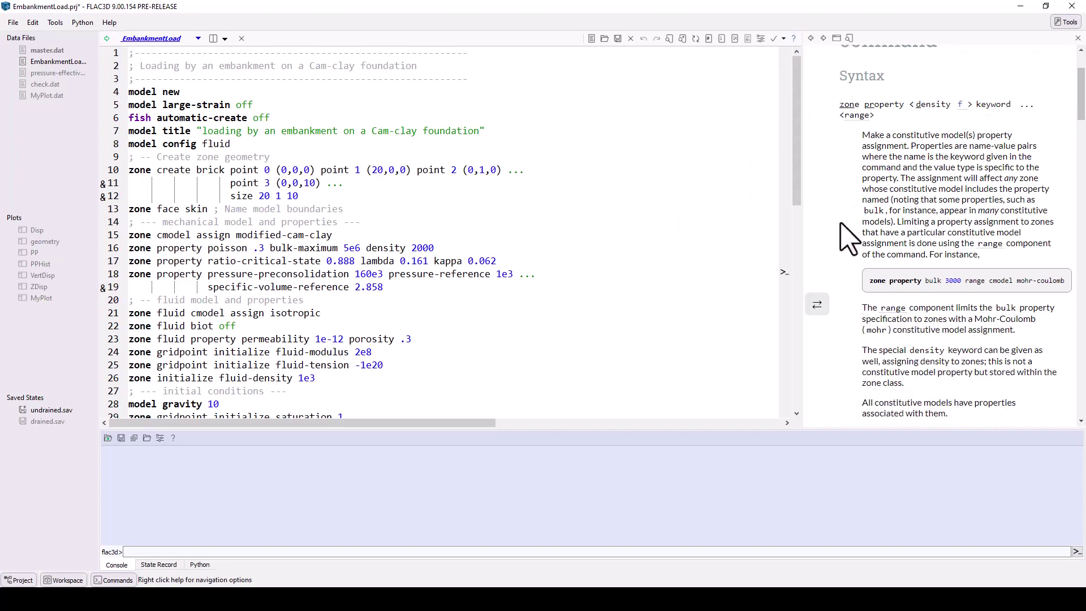
{"action": "scroll", "coordinate": [848, 237], "scroll_direction": "down", "scroll_amount": 12}
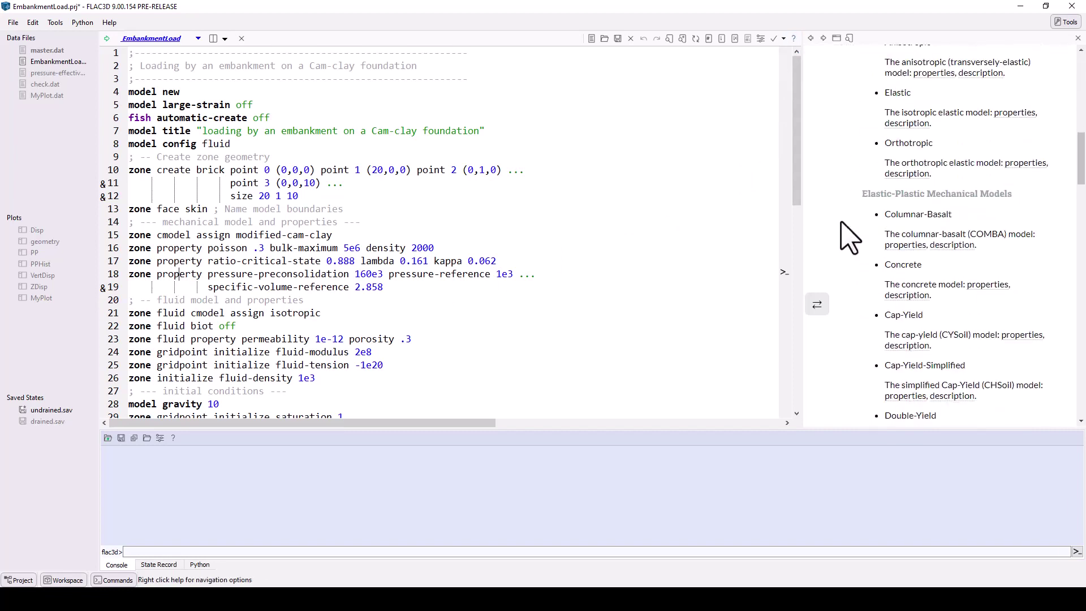
{"action": "scroll", "coordinate": [848, 237], "scroll_direction": "up", "scroll_amount": 15}
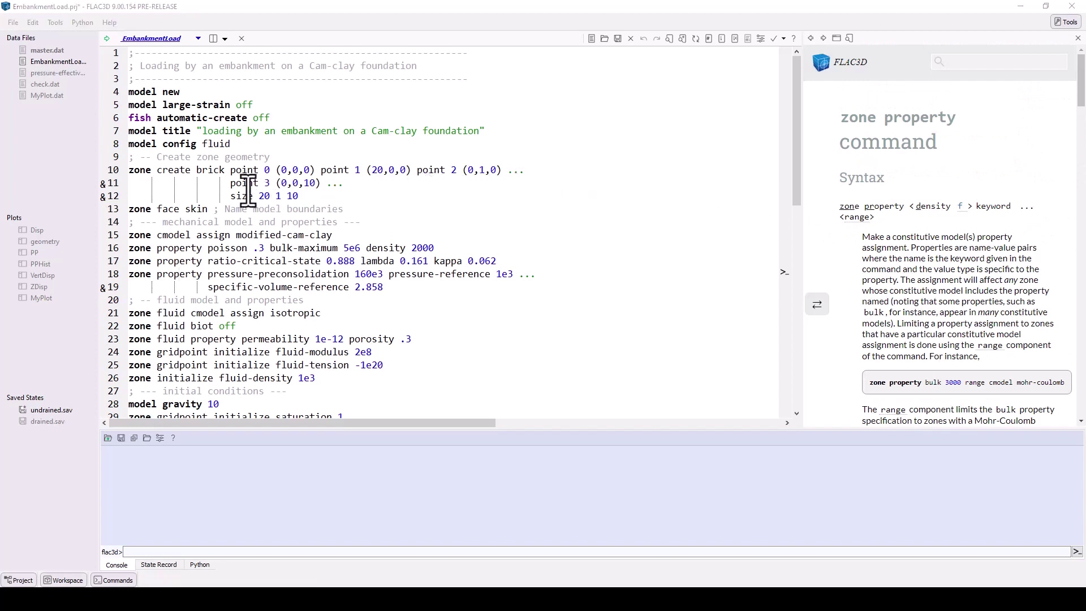
Open pressure-effective.dat and show the help for its zone.prop function
{"action": "double_click", "coordinate": [55, 73]}
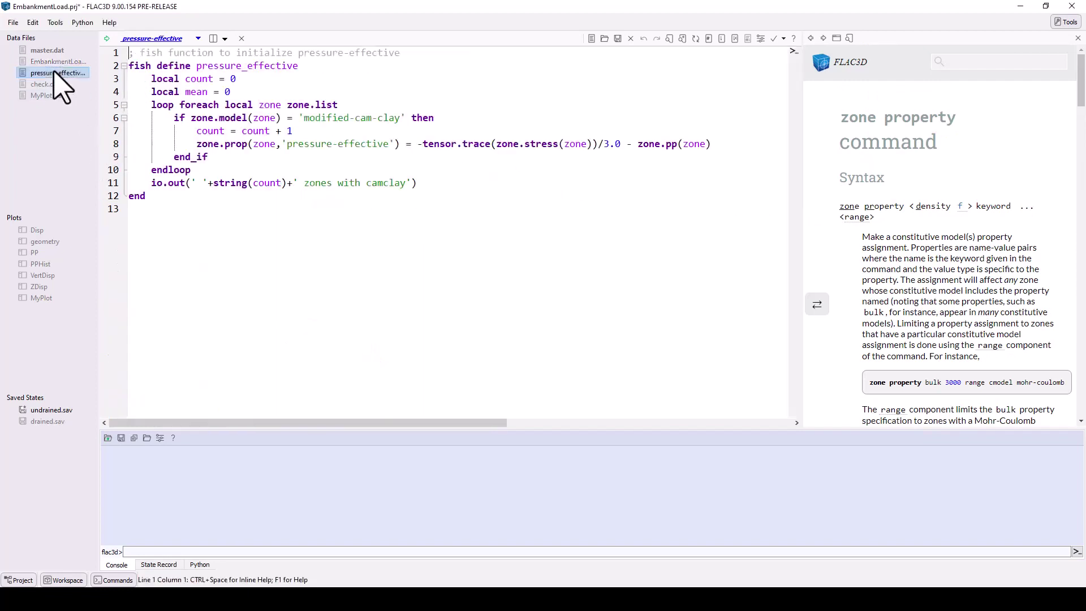
{"action": "left_click", "coordinate": [240, 144]}
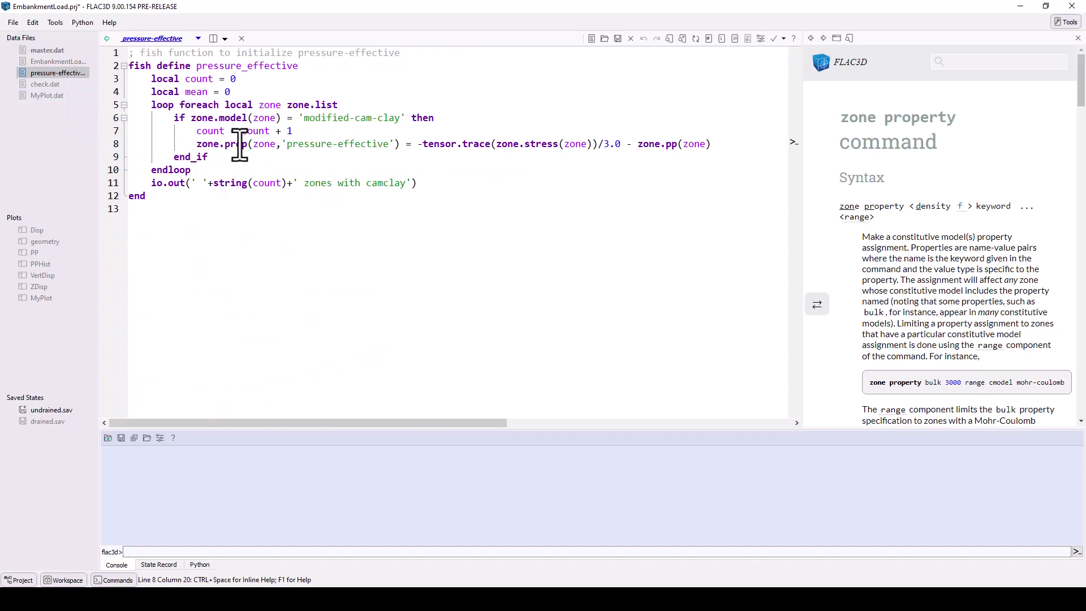
{"action": "left_click", "coordinate": [794, 38]}
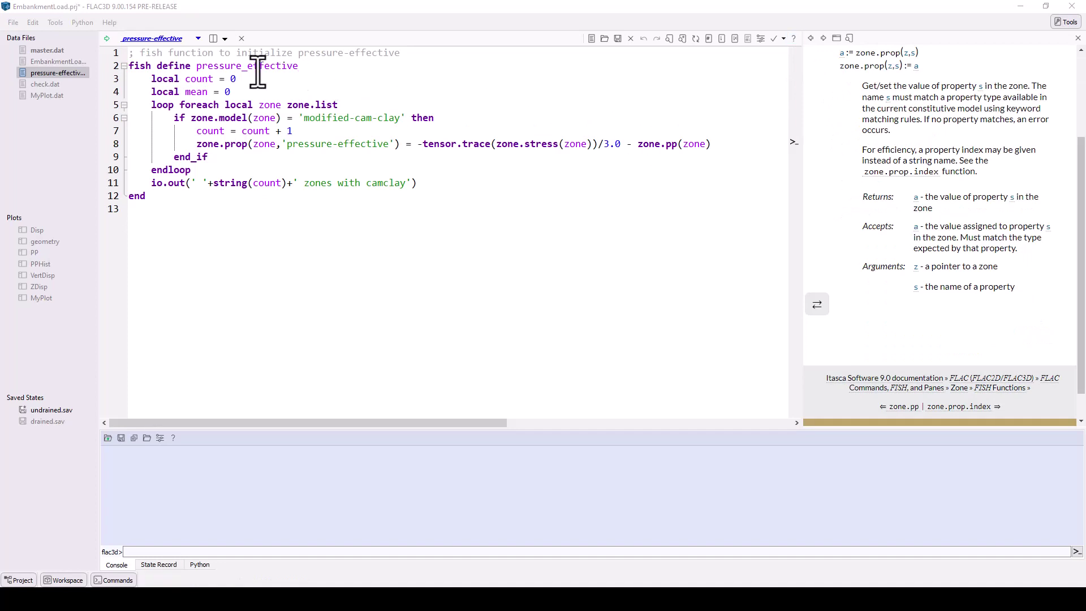
Start adding a new data file from the pane's tab list
{"action": "left_click", "coordinate": [198, 39]}
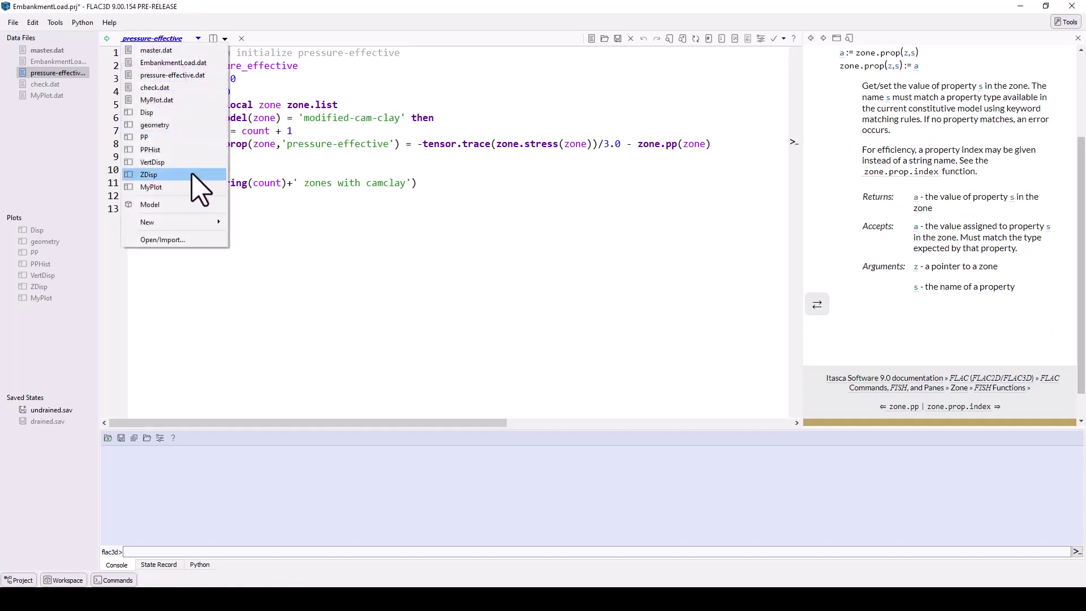
{"action": "mouse_move", "coordinate": [209, 223]}
{"action": "left_click", "coordinate": [266, 222]}
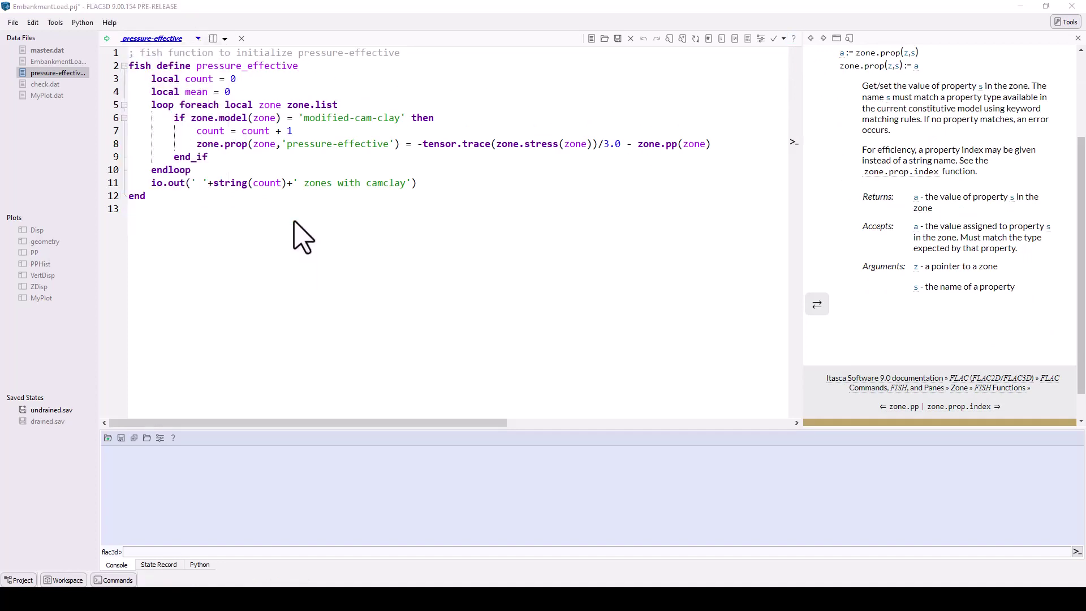
Create MyData.dat and build line 1 'zone face apply velocity-x' using inline help keywords
{"action": "type", "text": "MyData"}
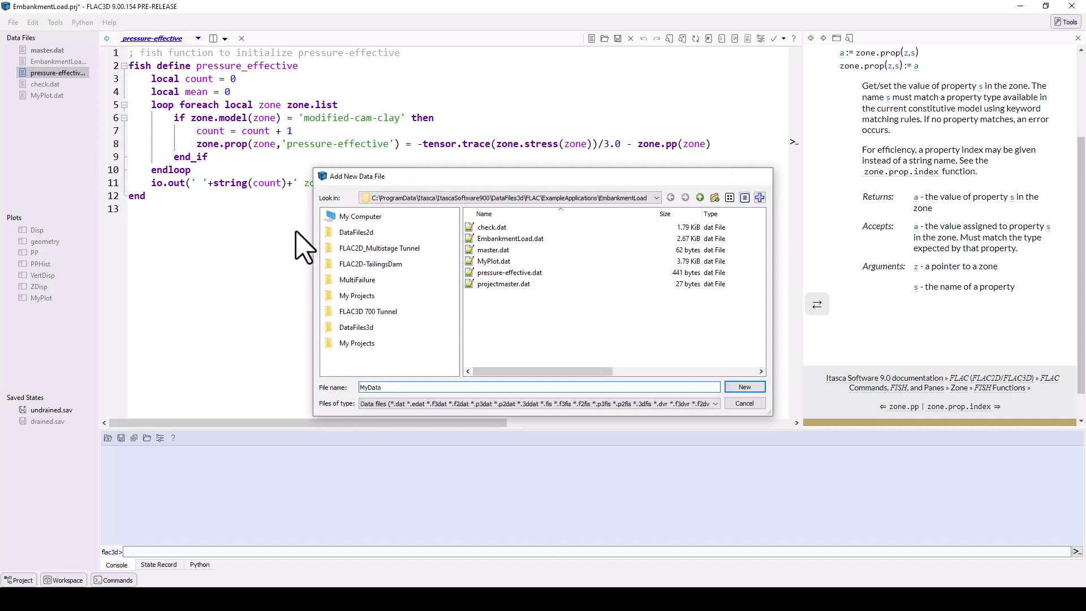
{"action": "key", "text": "Return"}
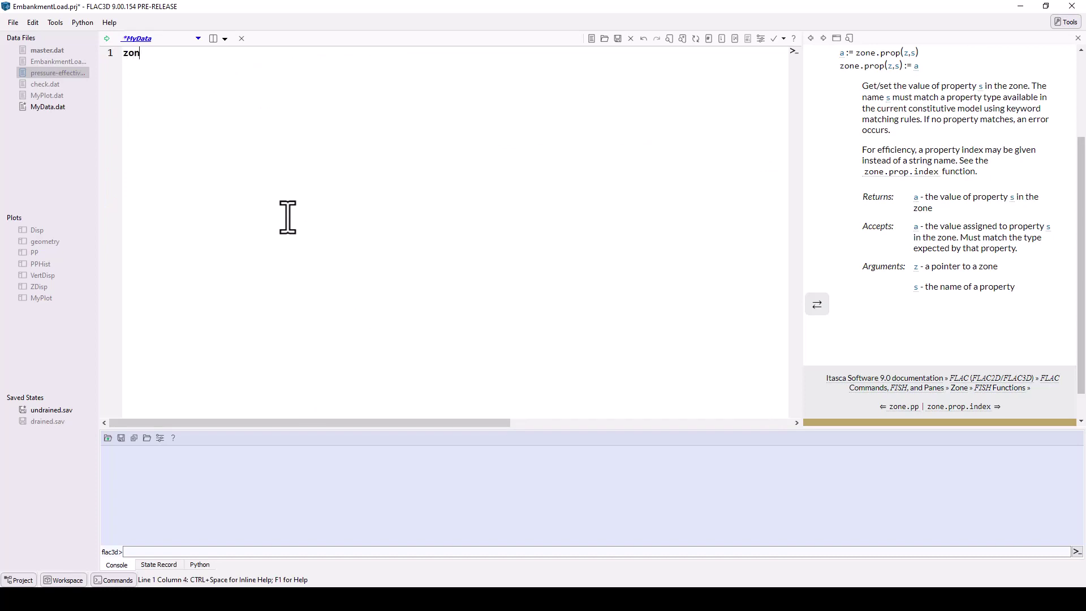
{"action": "key", "text": "ctrl+space"}
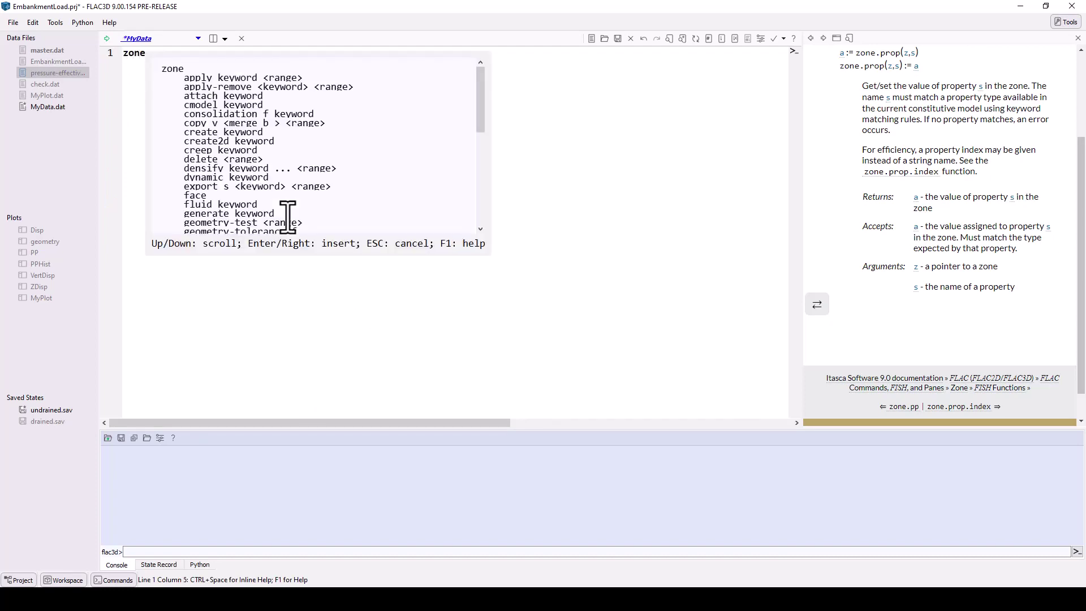
{"action": "double_click", "coordinate": [198, 195]}
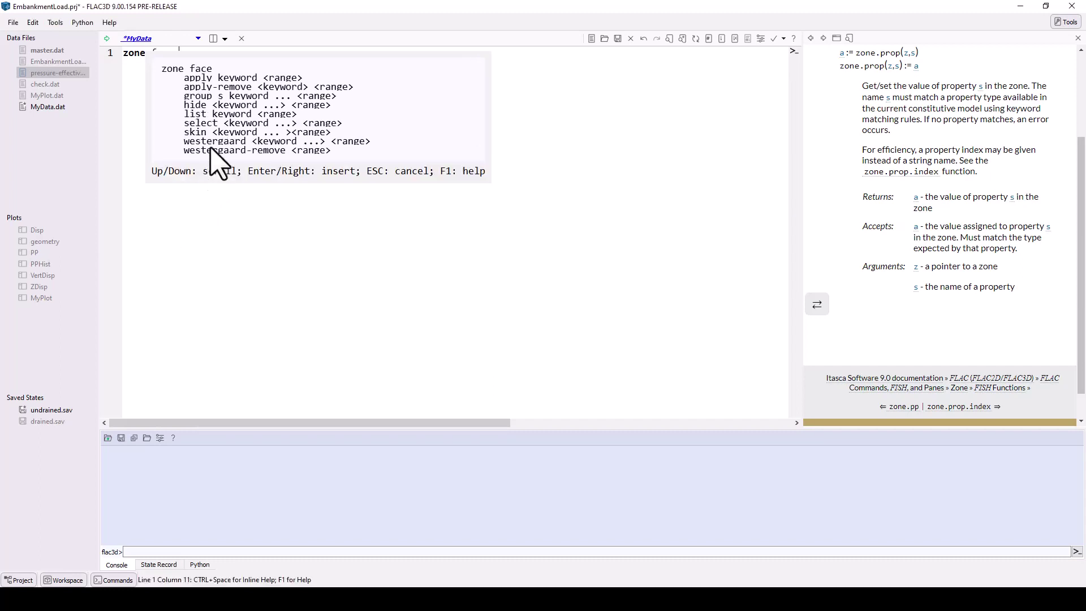
{"action": "double_click", "coordinate": [235, 79]}
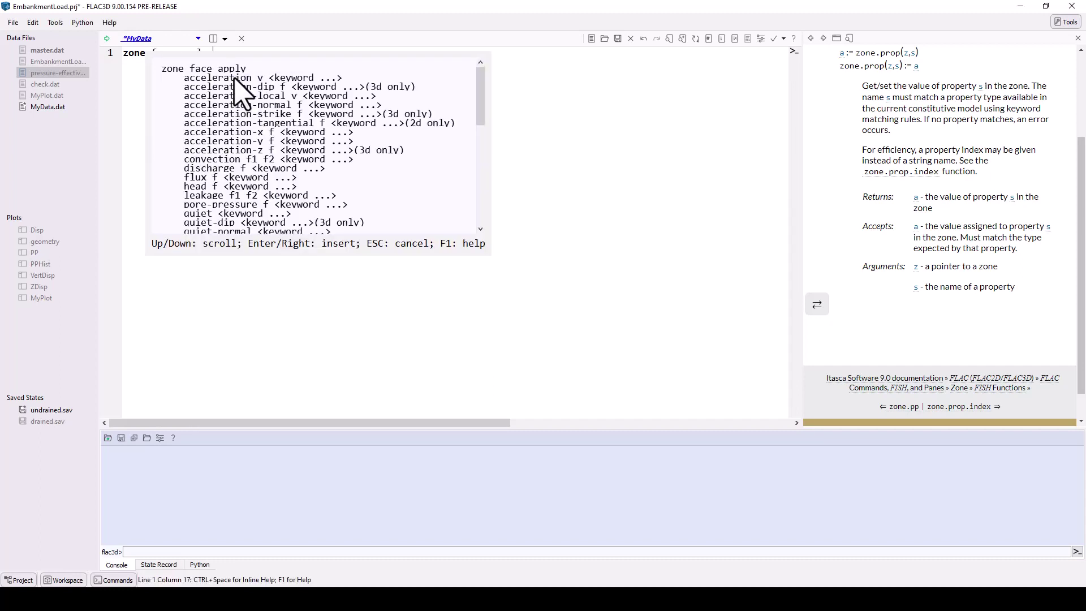
{"action": "scroll", "coordinate": [237, 142], "scroll_direction": "down", "scroll_amount": 6}
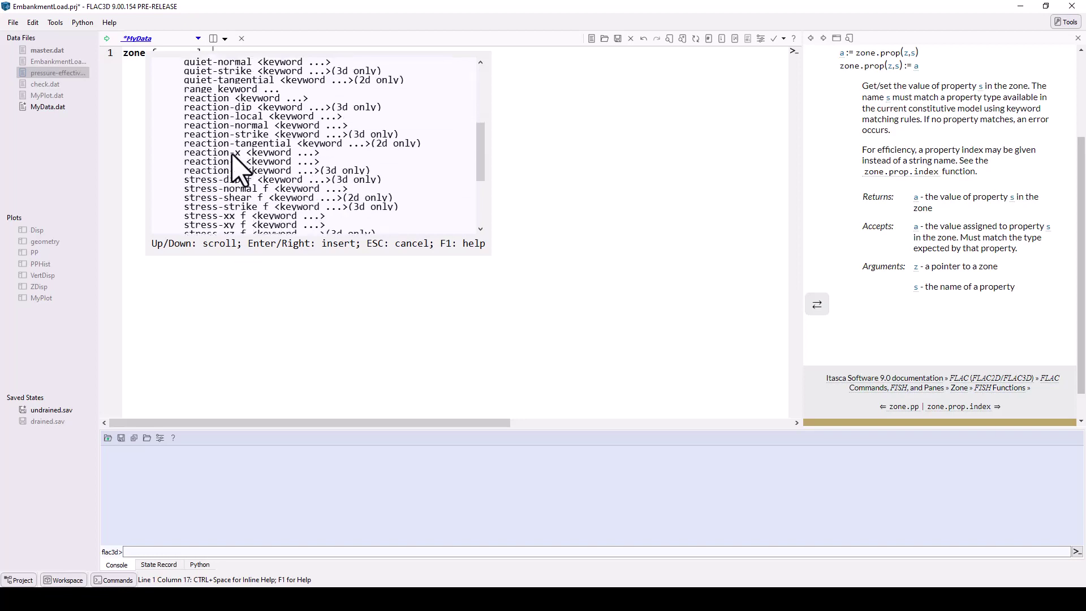
{"action": "scroll", "coordinate": [233, 153], "scroll_direction": "down", "scroll_amount": 5}
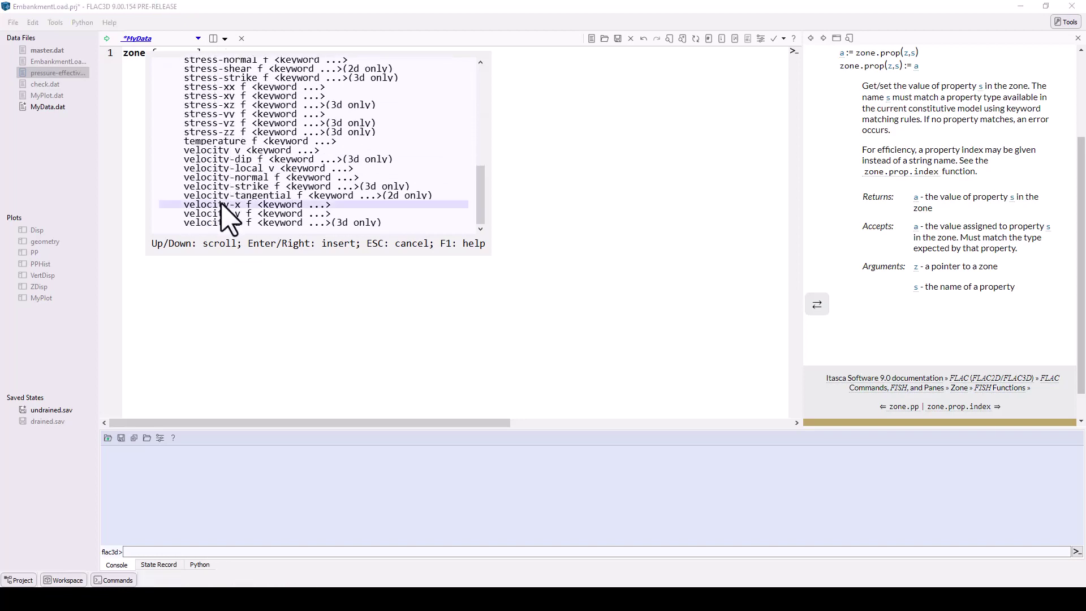
{"action": "double_click", "coordinate": [223, 205]}
{"action": "left_click", "coordinate": [547, 300]}
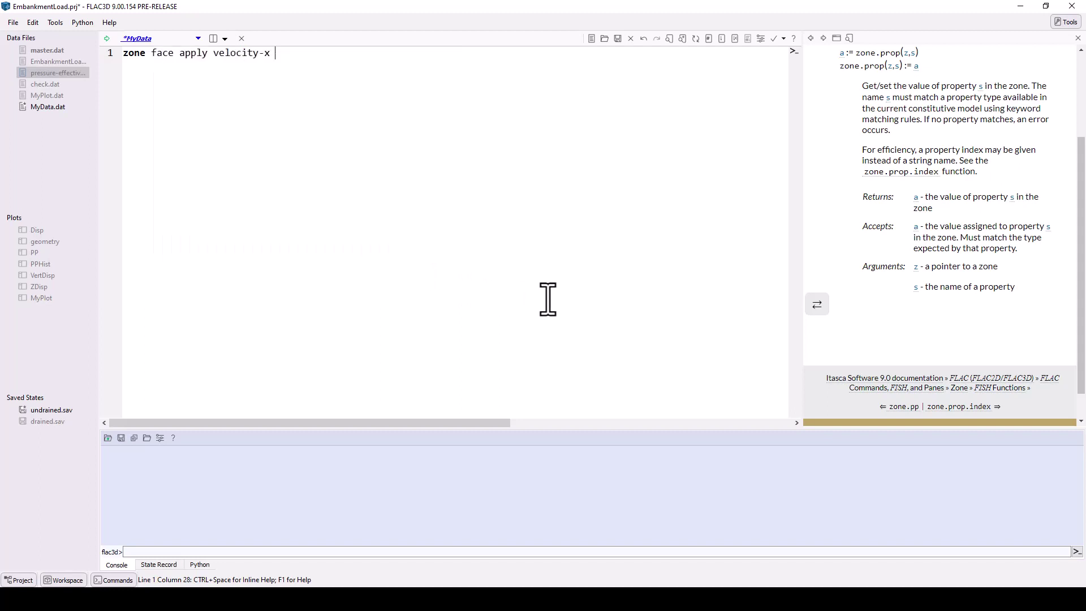
{"action": "key", "text": "Return"}
{"action": "key", "text": "Return"}
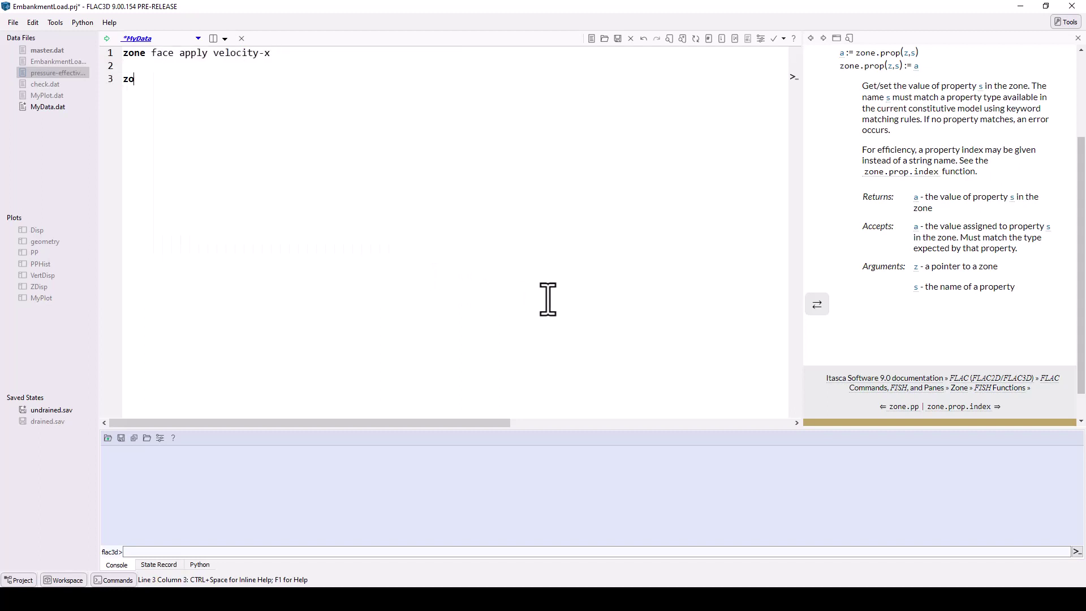
Enter zone.prop on line 3, check its zone.prop(z,s) completion, then bring up Request Technical Support
{"action": "type", "text": "zone.prop"}
{"action": "key", "text": "ctrl+space"}
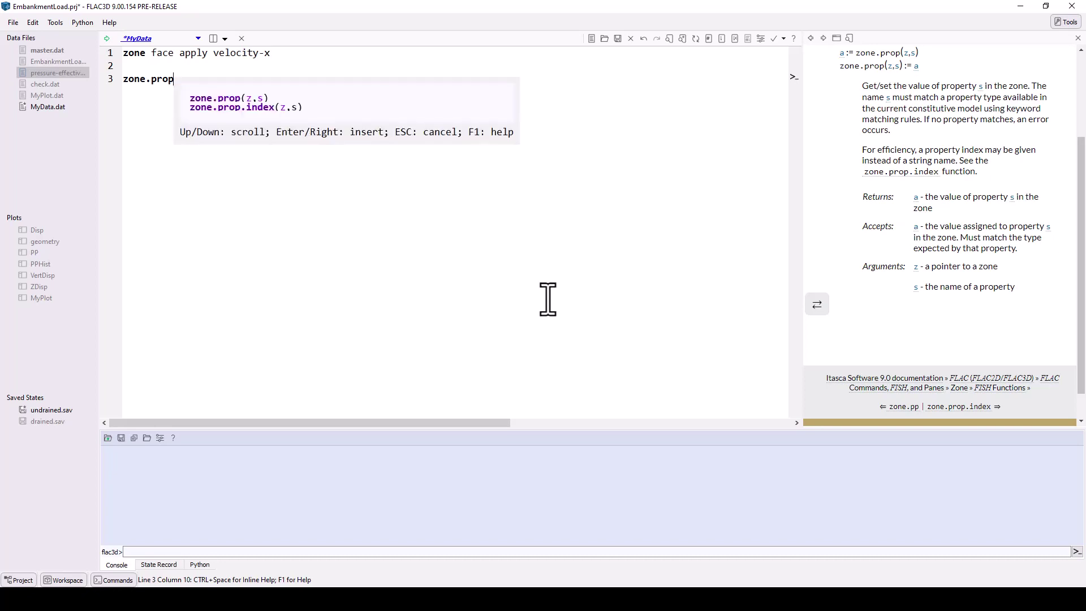
{"action": "left_click", "coordinate": [221, 101]}
{"action": "left_click", "coordinate": [232, 162]}
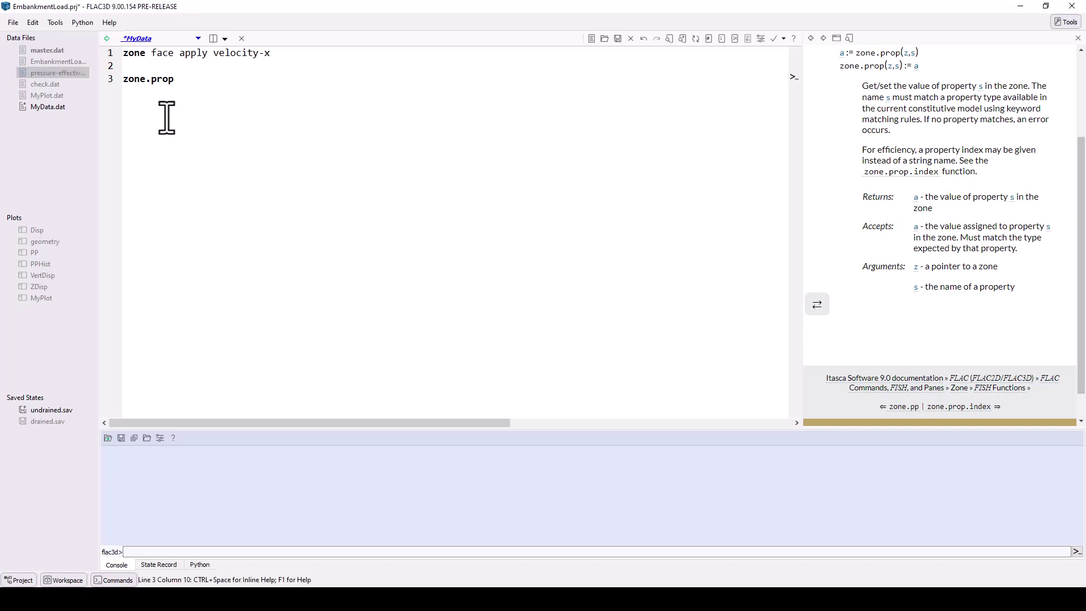
{"action": "left_click", "coordinate": [110, 25]}
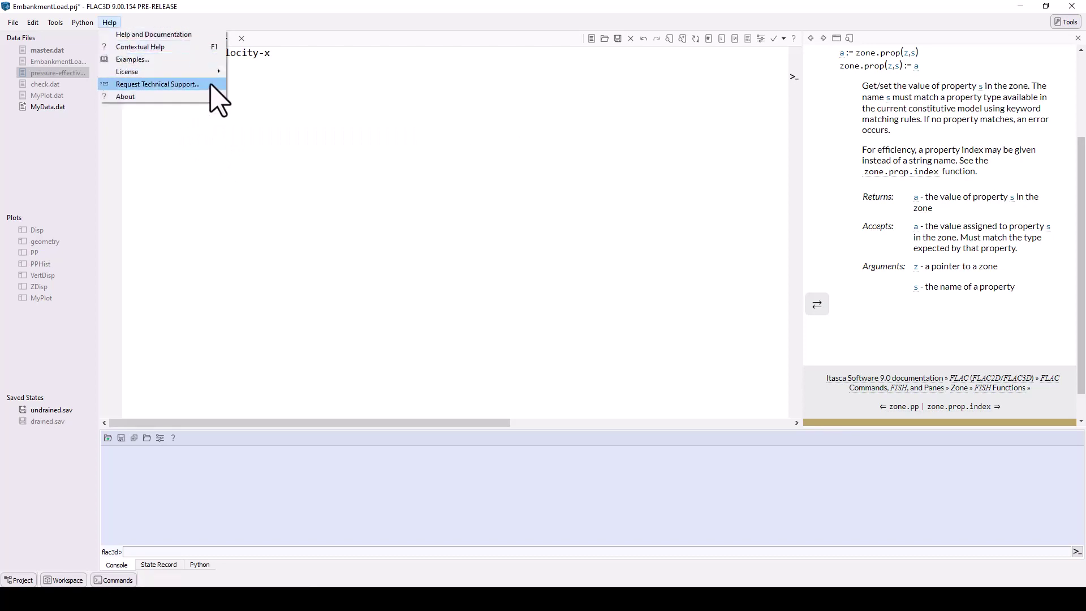
{"action": "key", "text": "Escape"}
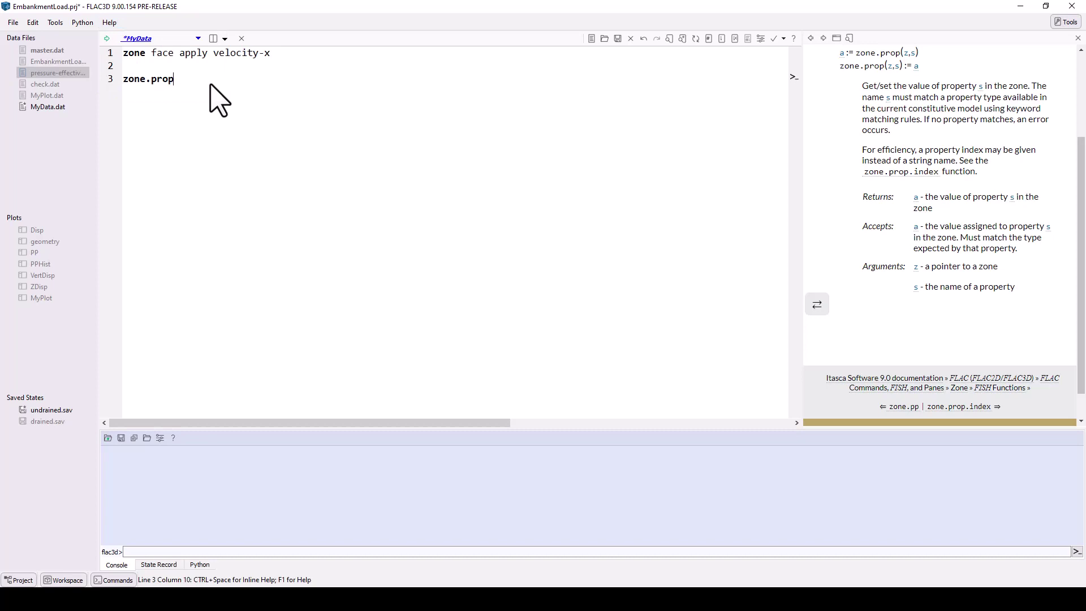